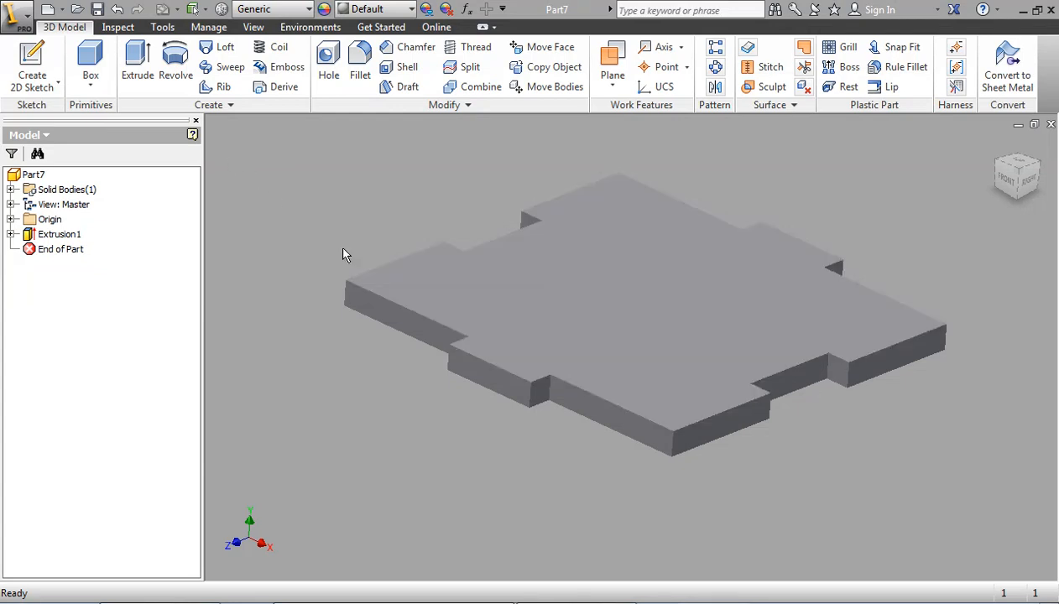
- Start a sketch on the plate's large top face and draw a circle about 0.312 in in diameter, off-centre
left_click(40, 94)
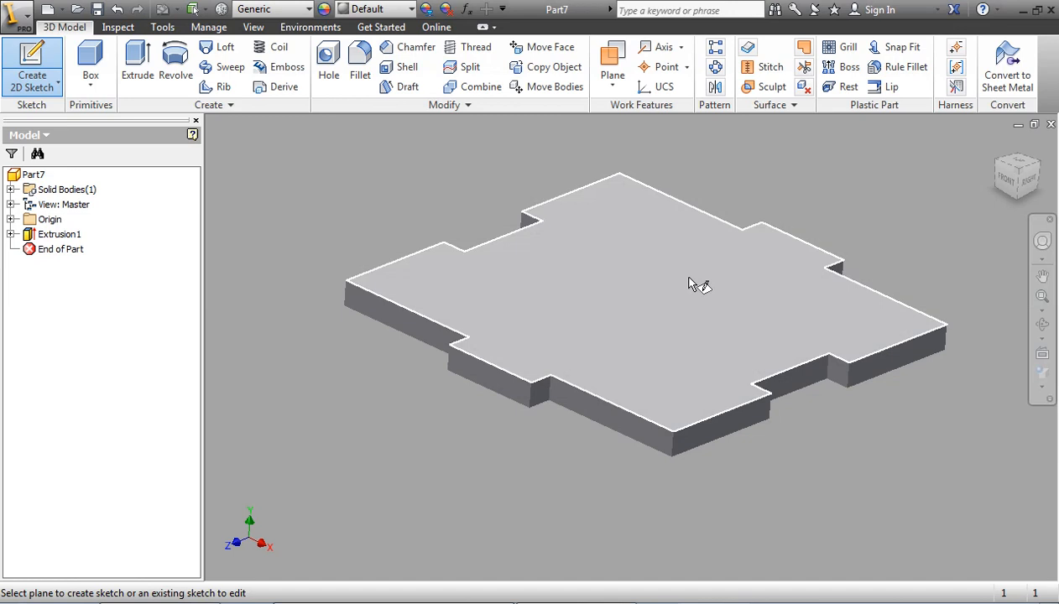
left_click(605, 311)
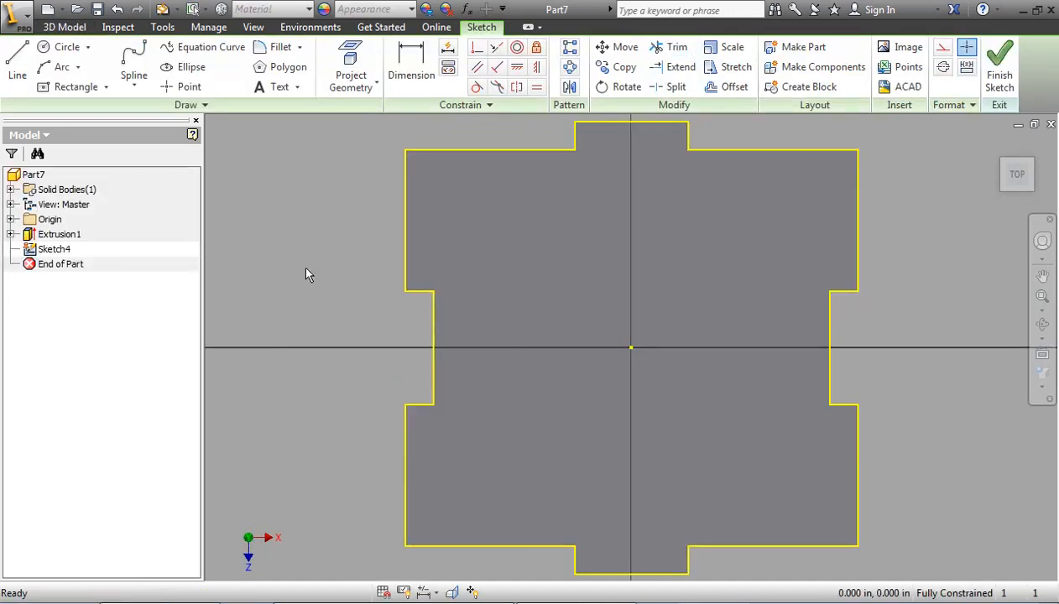
left_click(66, 47)
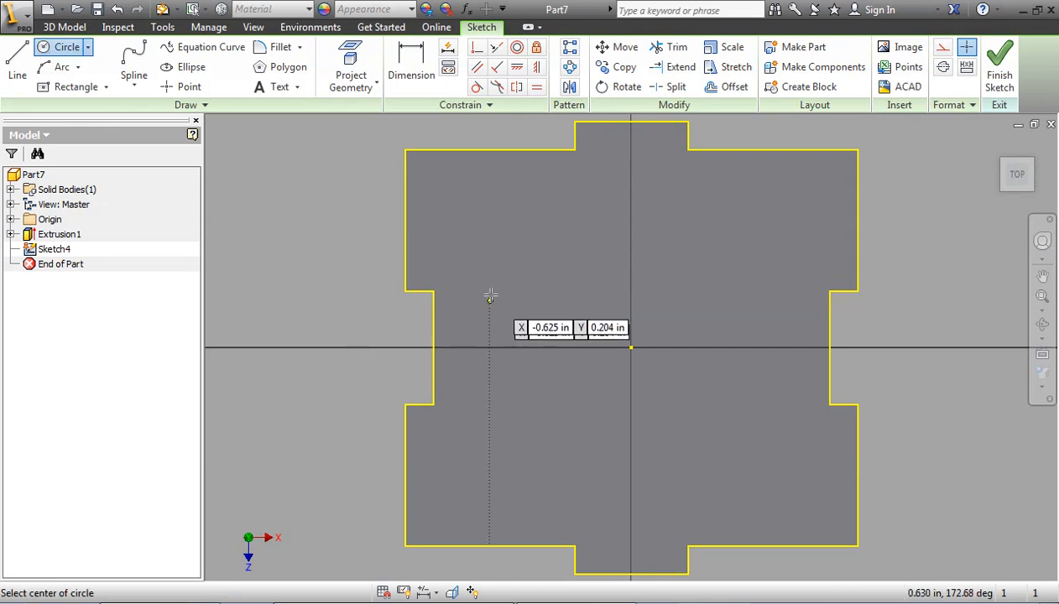
left_click(547, 263)
left_click(580, 249)
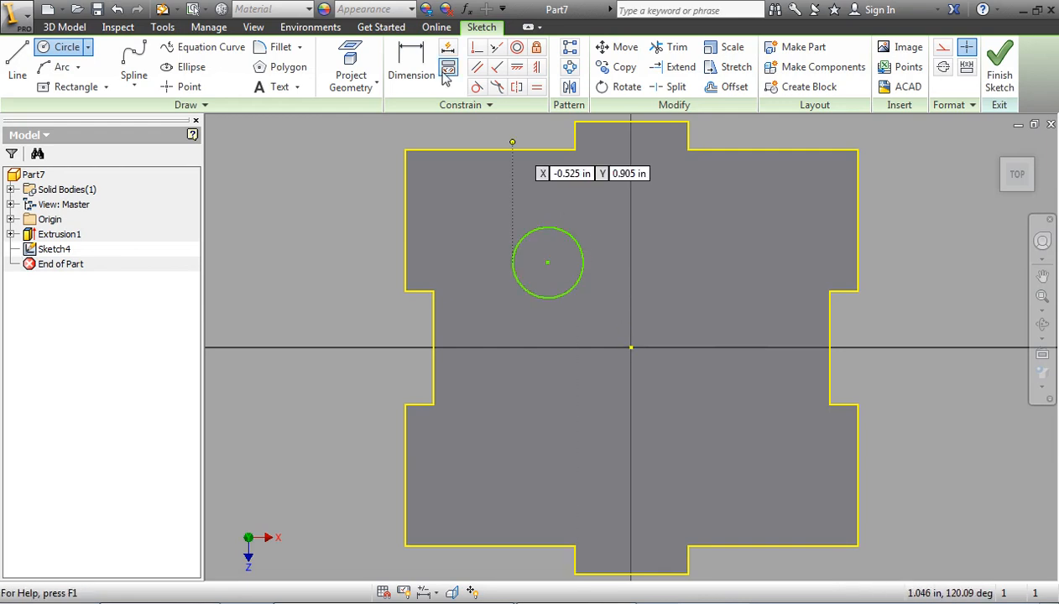
- Dimension the circle's diameter as 0.4 in
left_click(417, 57)
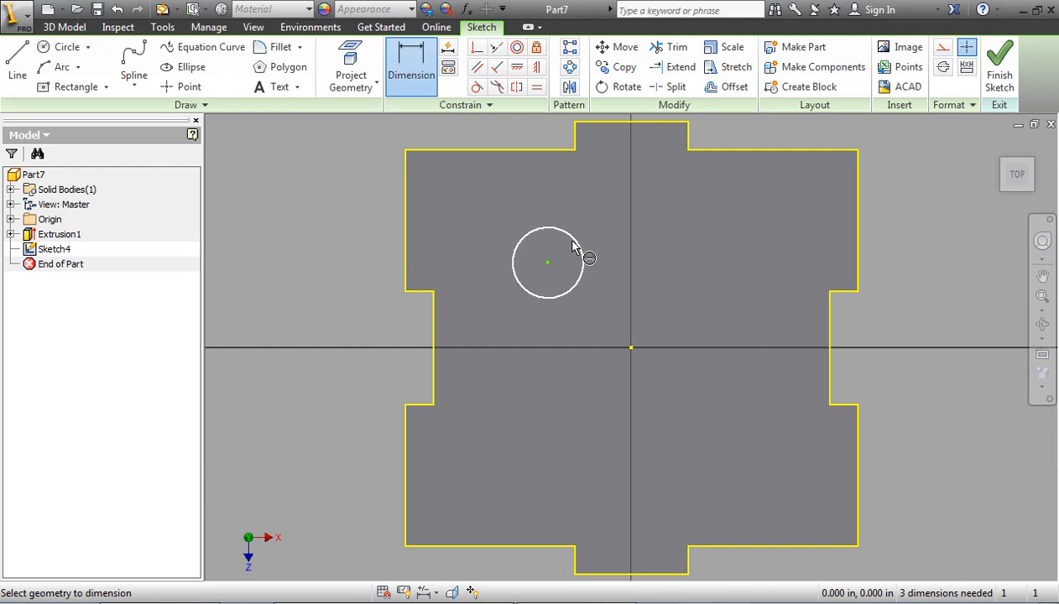
left_click(579, 253)
left_click(670, 197)
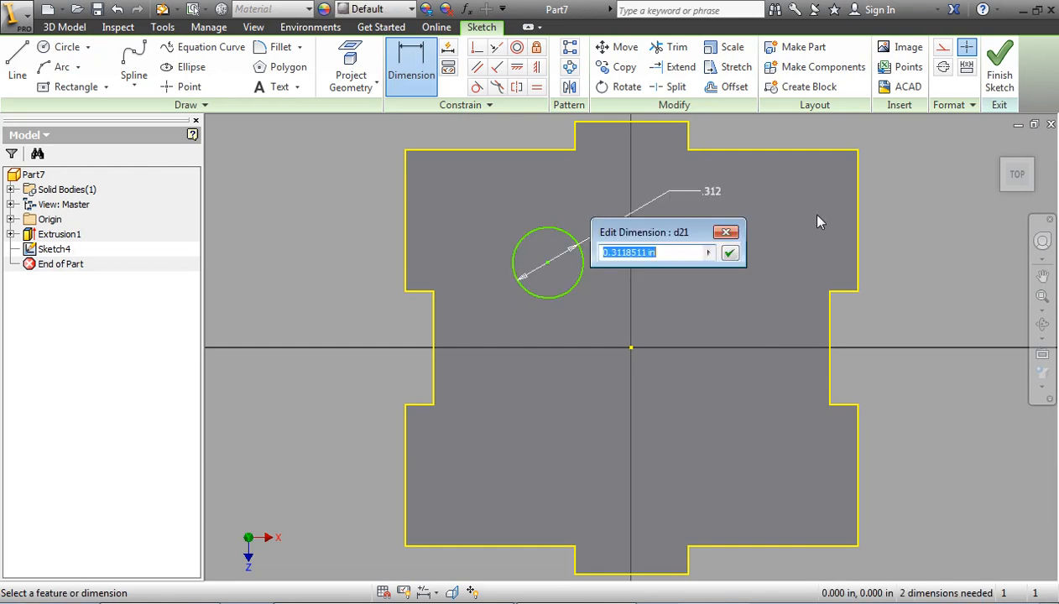
type(".4")
key("Return")
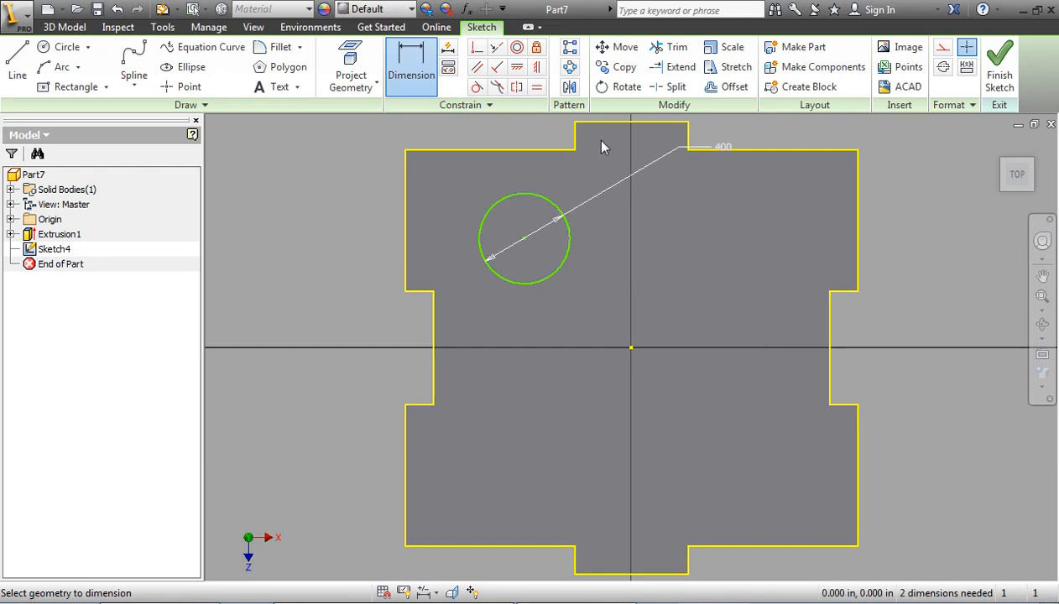
- Dimension the vertical distance between the circle's centre and the origin as 0
left_click(426, 56)
left_click(525, 239)
left_click(631, 348)
left_click(653, 238)
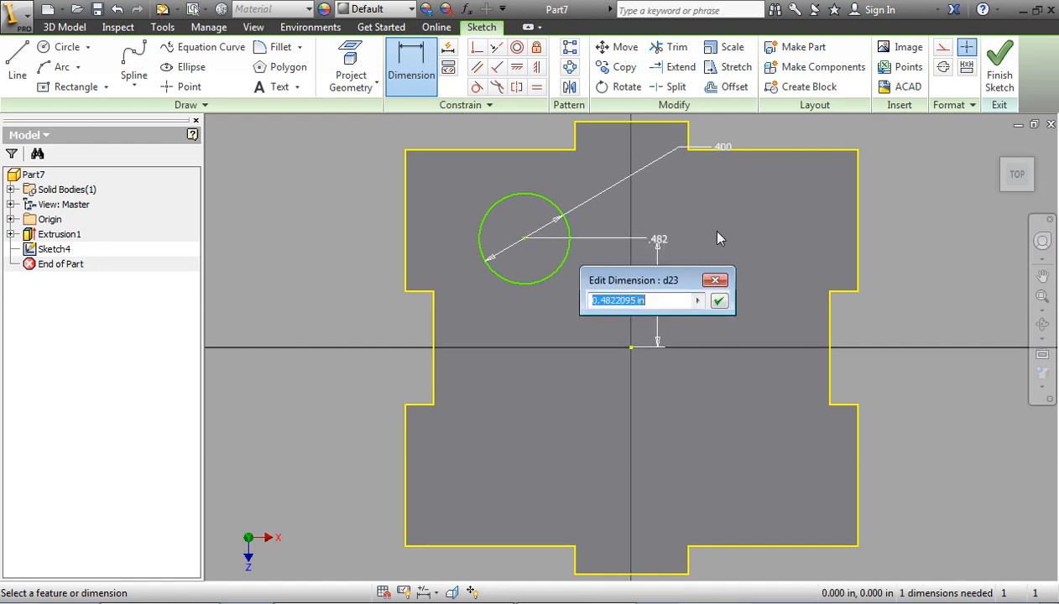
type("0")
key("Return")
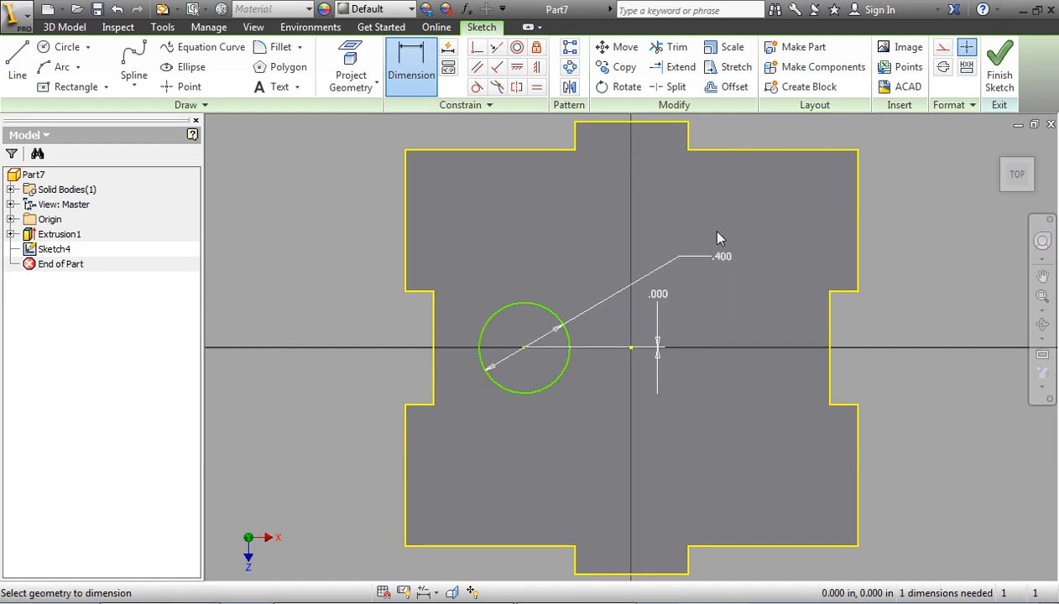
left_click(523, 349)
left_click(631, 348)
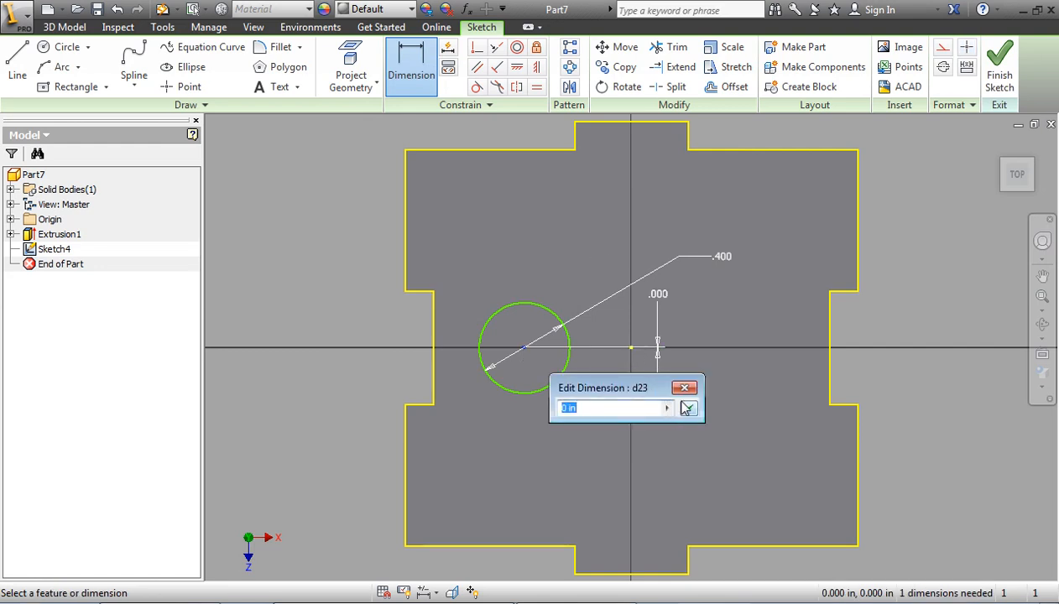
left_click(687, 408)
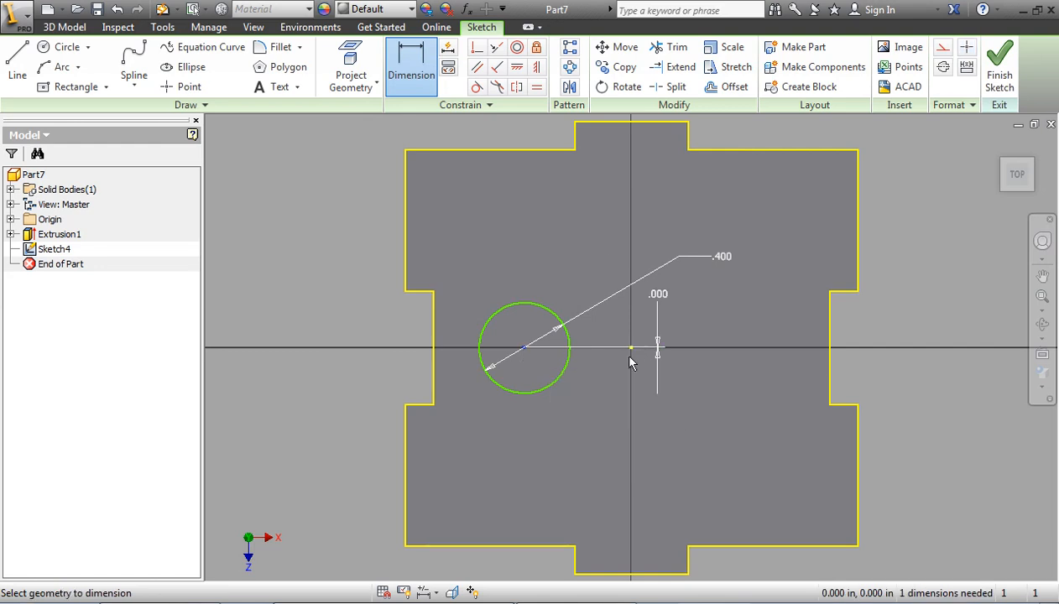
- Dimension the horizontal distance between the circle's centre and the origin as 0 and finish the sketch
left_click(524, 348)
left_click(631, 348)
left_click(598, 262)
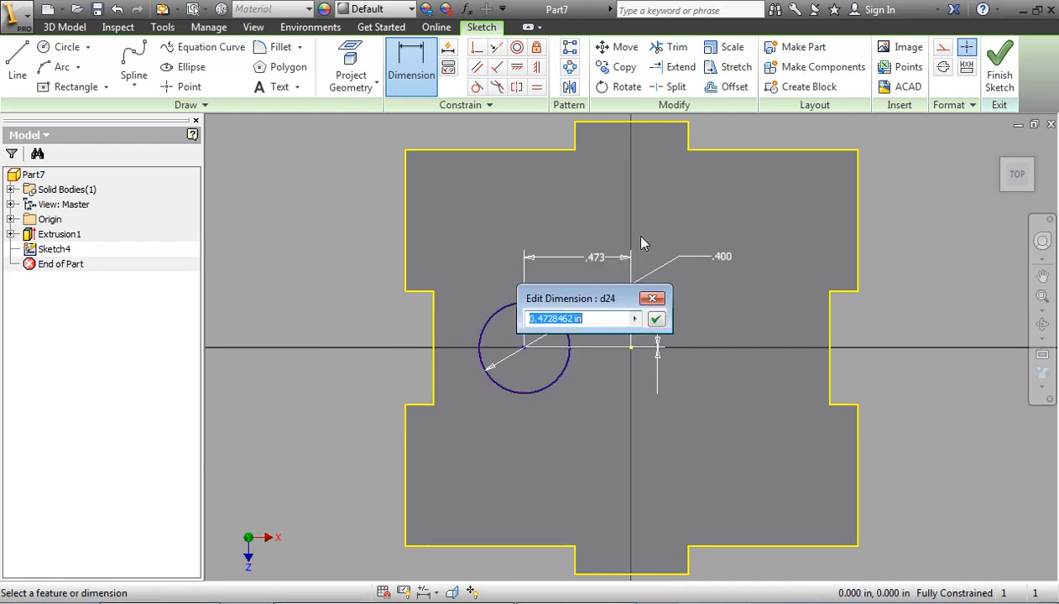
type("0")
key("Return")
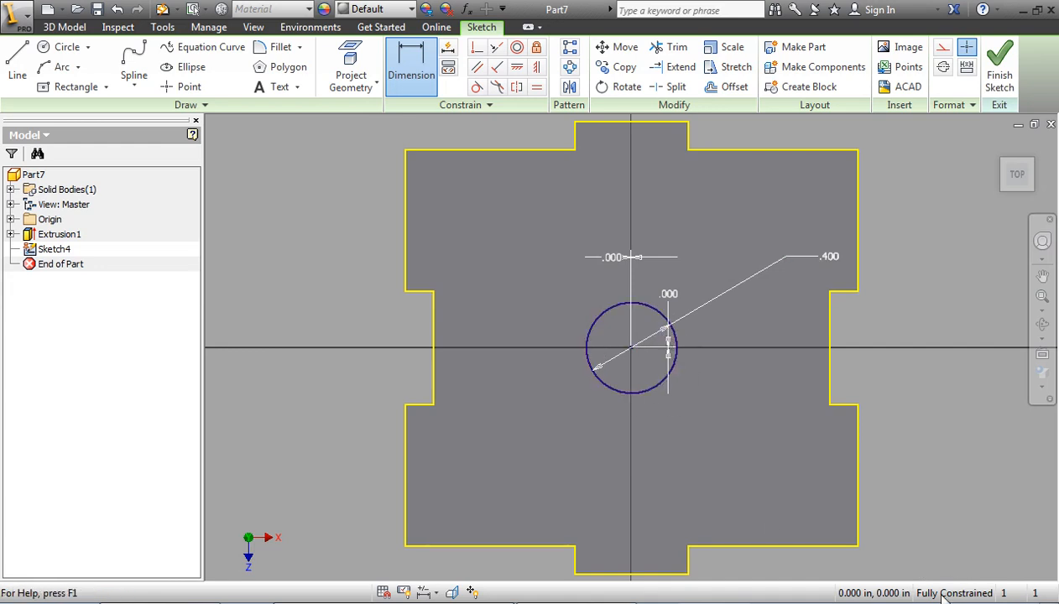
left_click(999, 72)
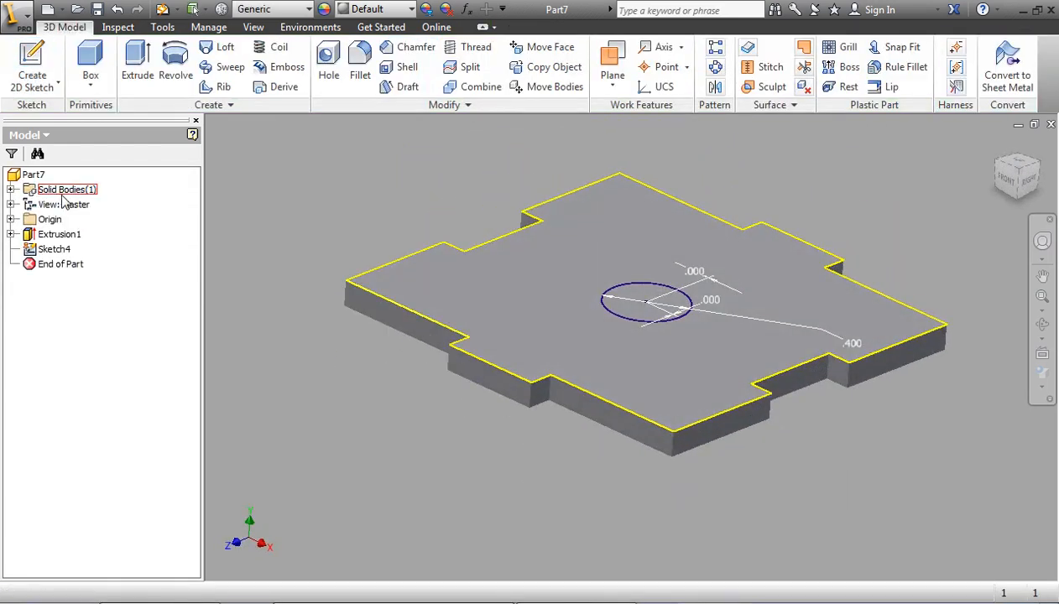
- Extrude the circle as a cut into the plate to a distance of 0.05 in
left_click(137, 63)
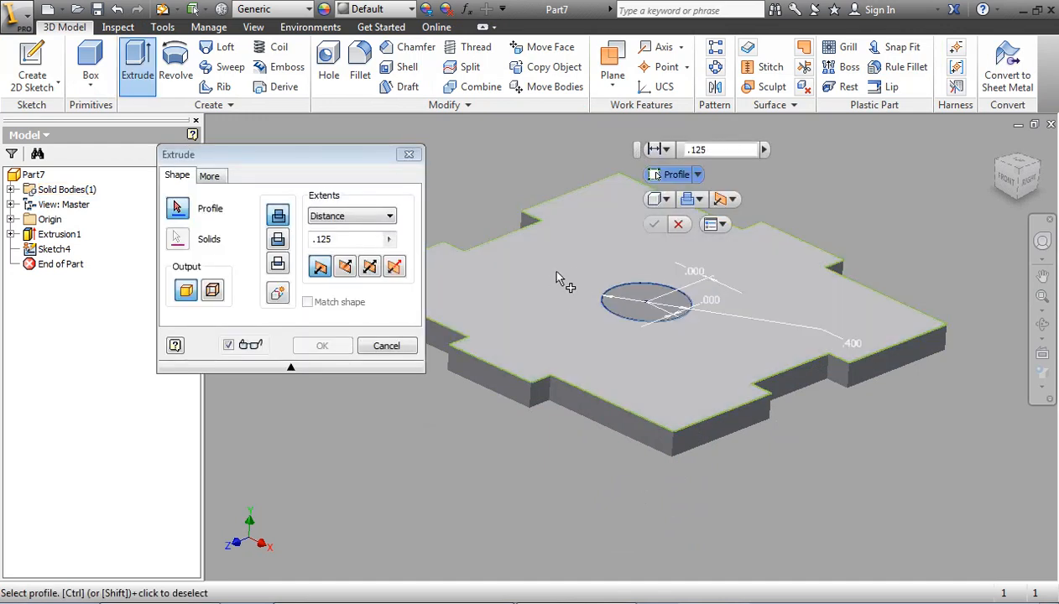
left_click(621, 309)
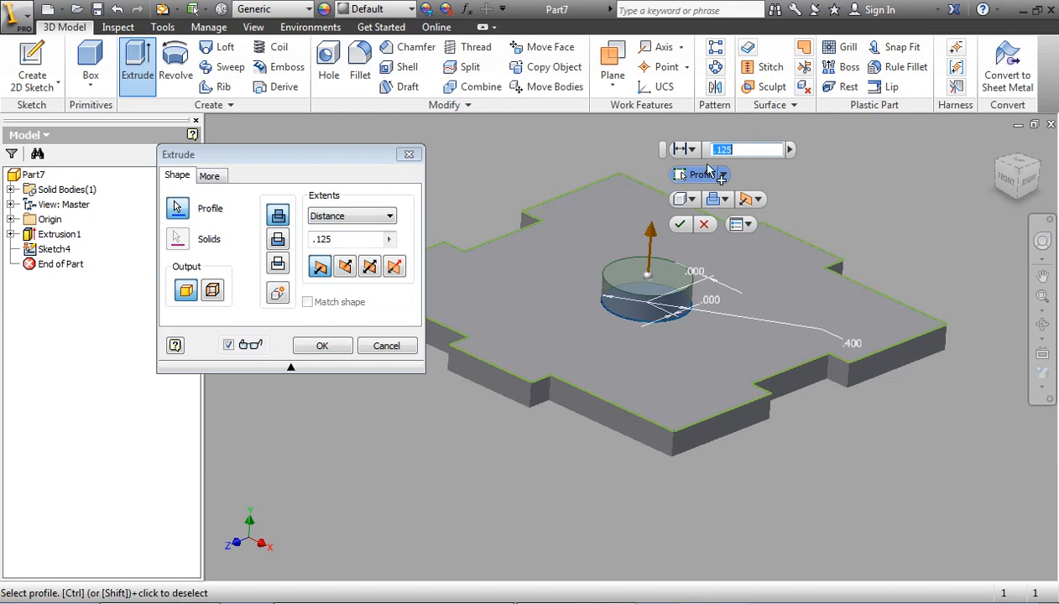
left_click(391, 220)
left_click(336, 229)
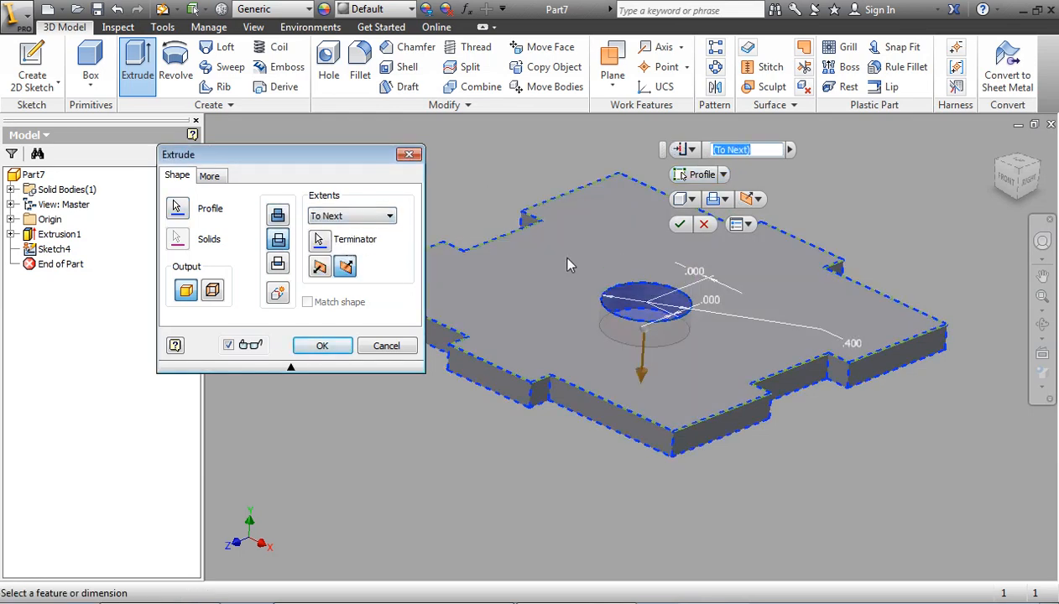
left_click(325, 217)
left_click(327, 233)
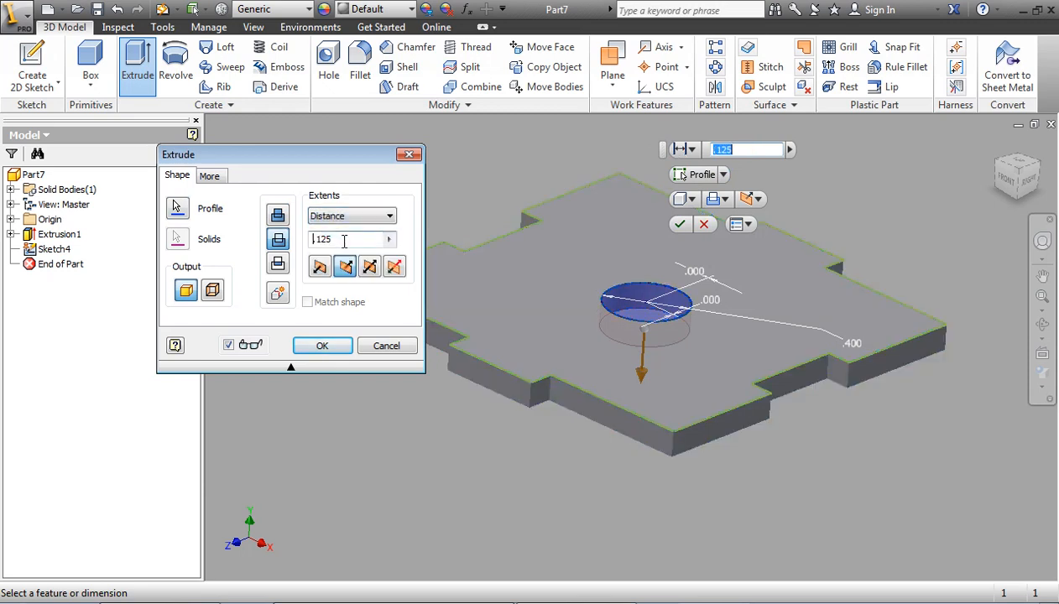
type(".05")
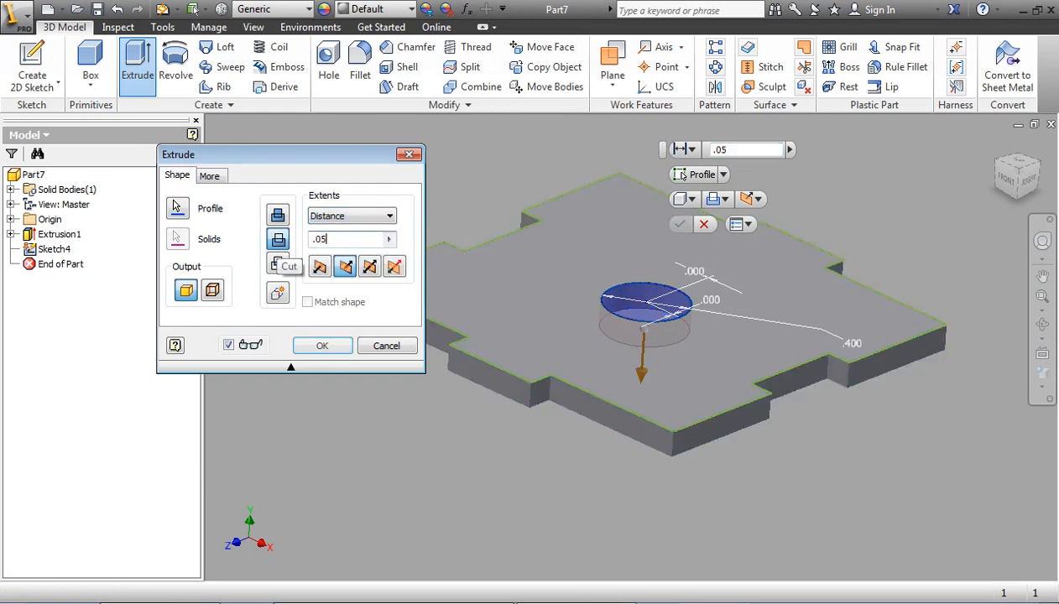
key("Return")
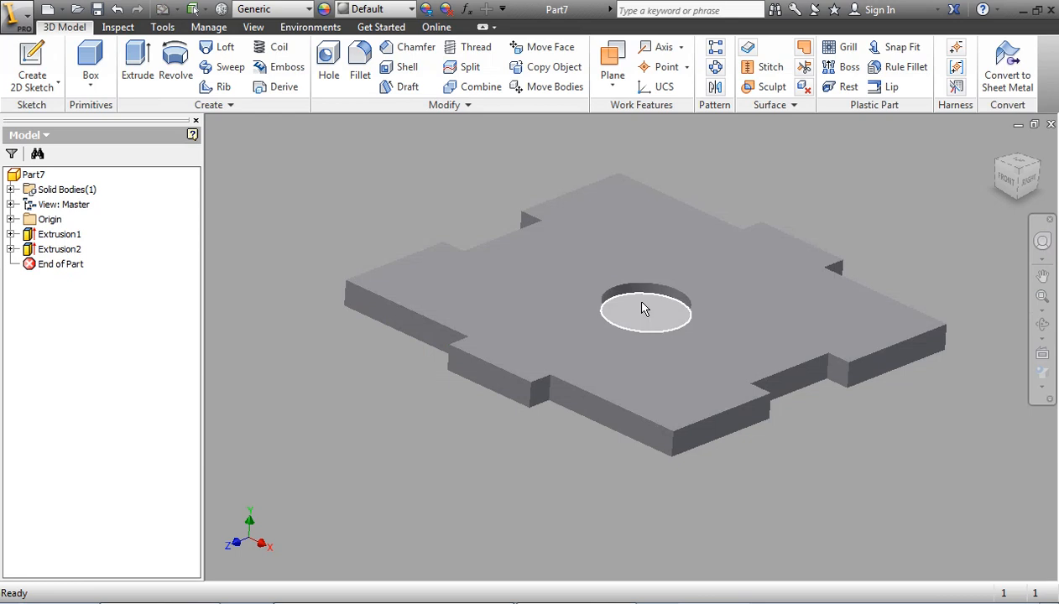
- Set the model's visual style to Shaded with Edges
middle_click_drag(588, 313, 565, 317, "shift")
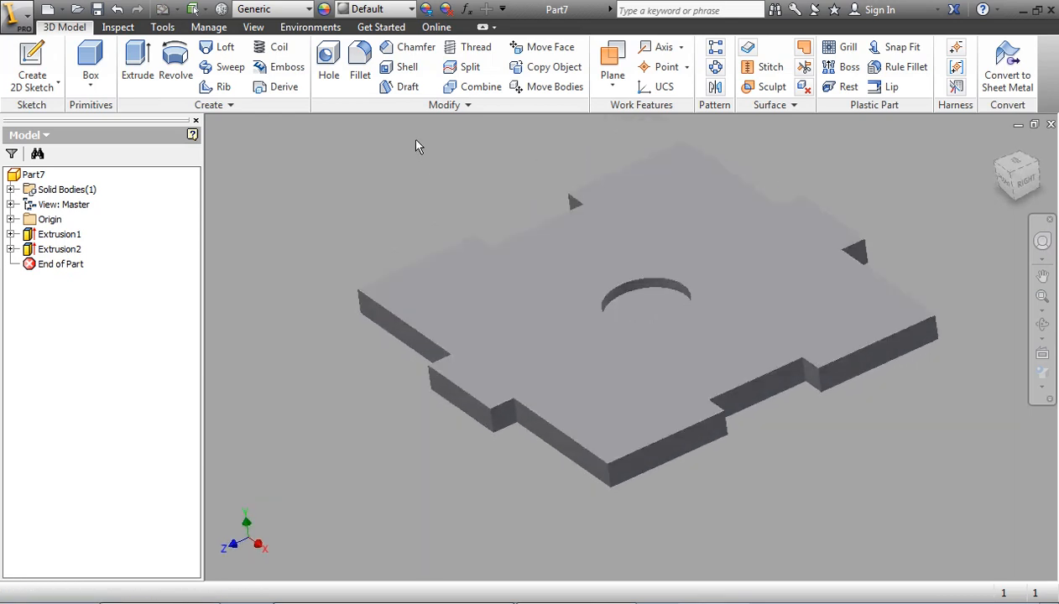
left_click(255, 28)
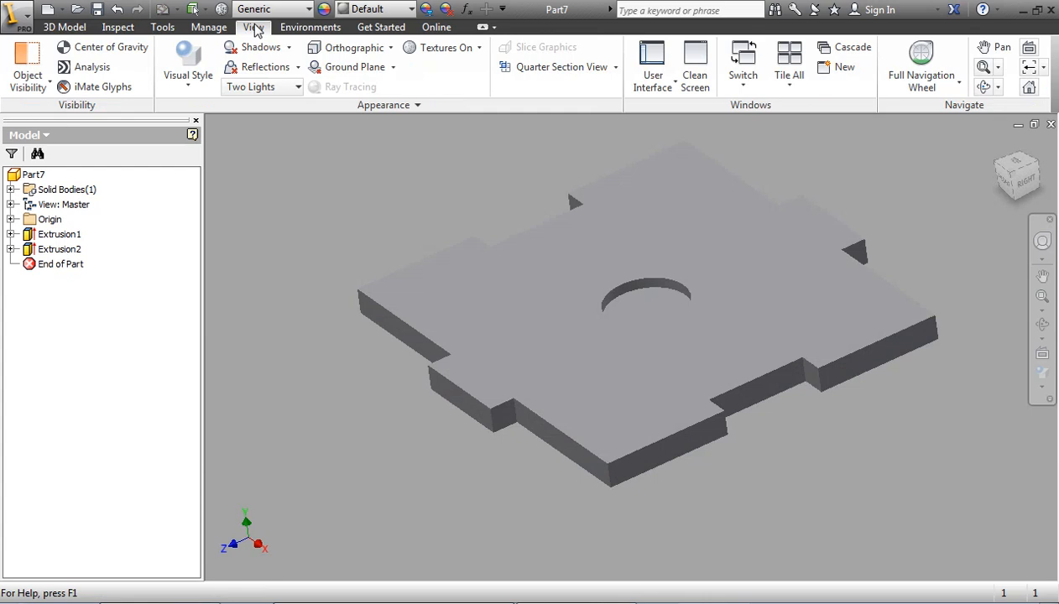
left_click(193, 75)
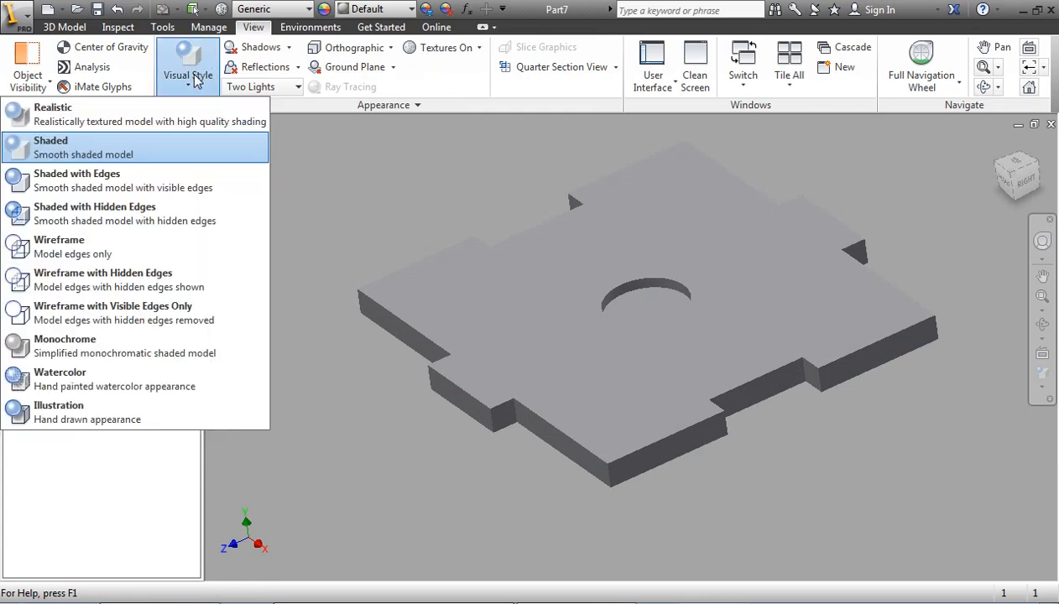
left_click(104, 186)
middle_click_drag(361, 247, 394, 253, "shift")
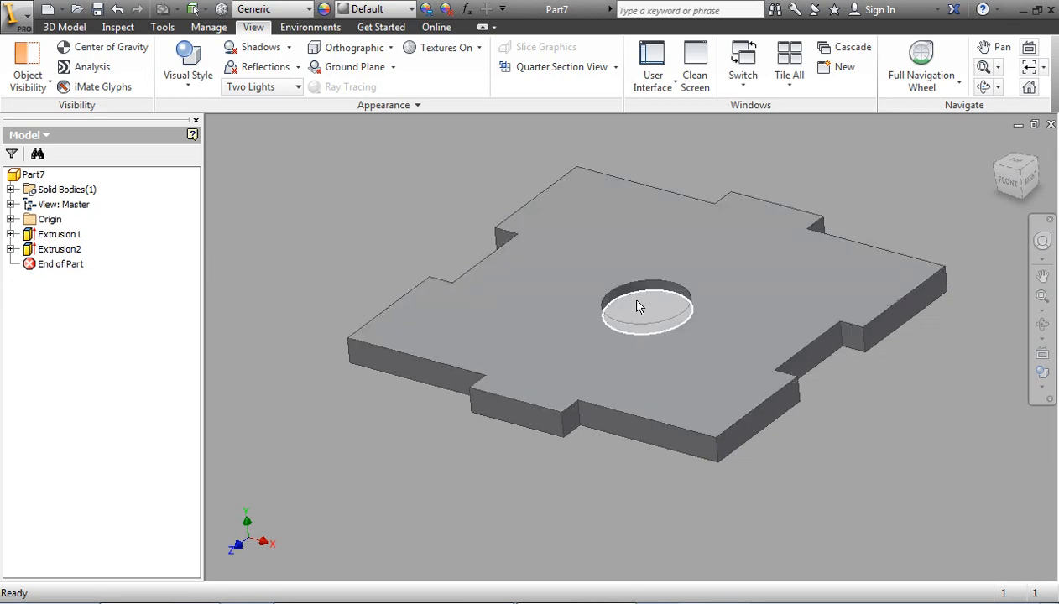
- Rename the plate's extrusion feature, Extrusion1, as side
left_click(57, 240)
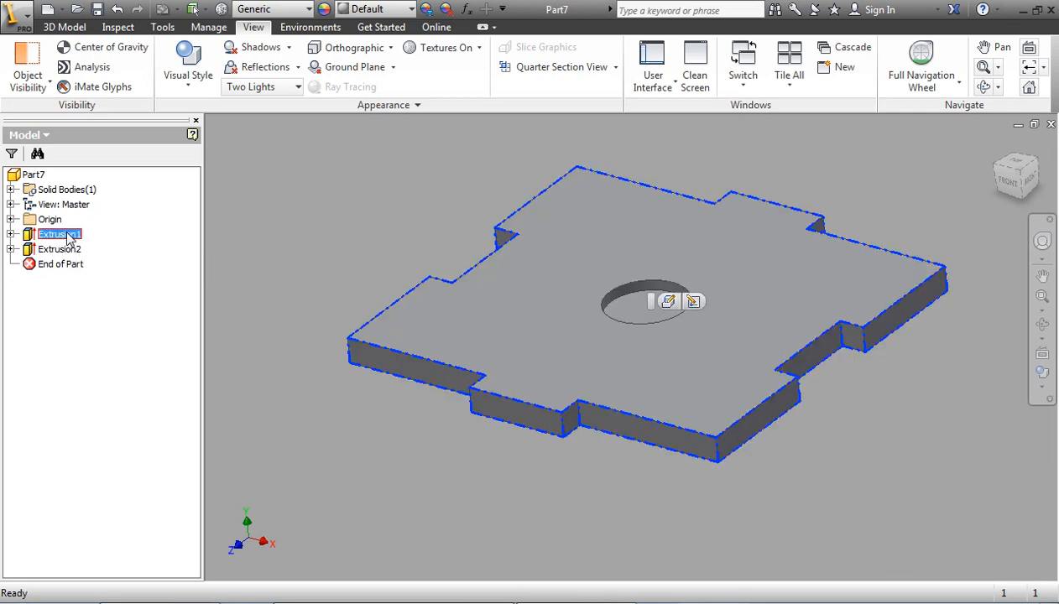
left_click(65, 239)
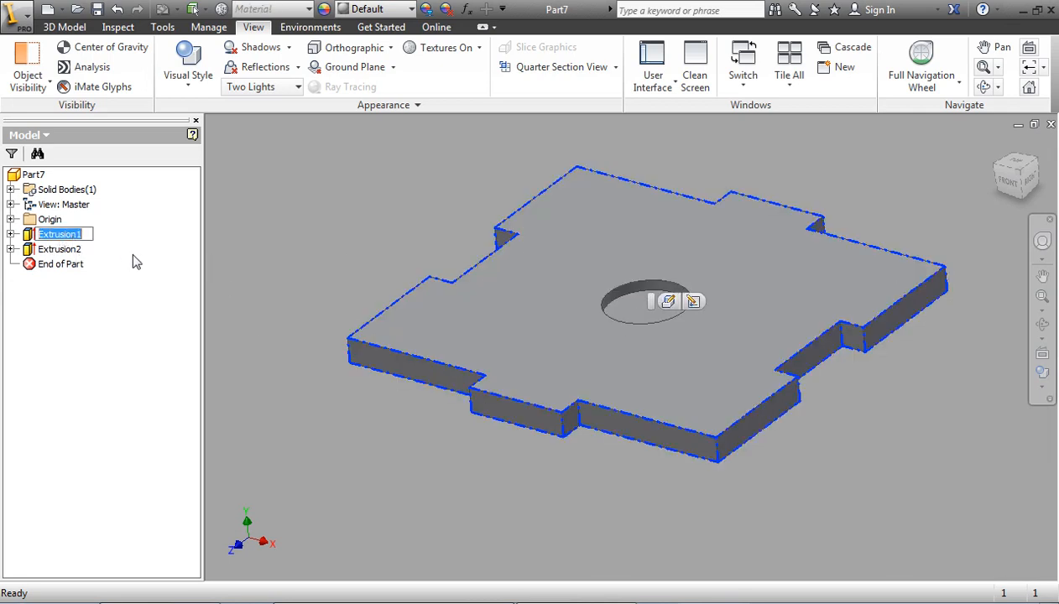
type("side")
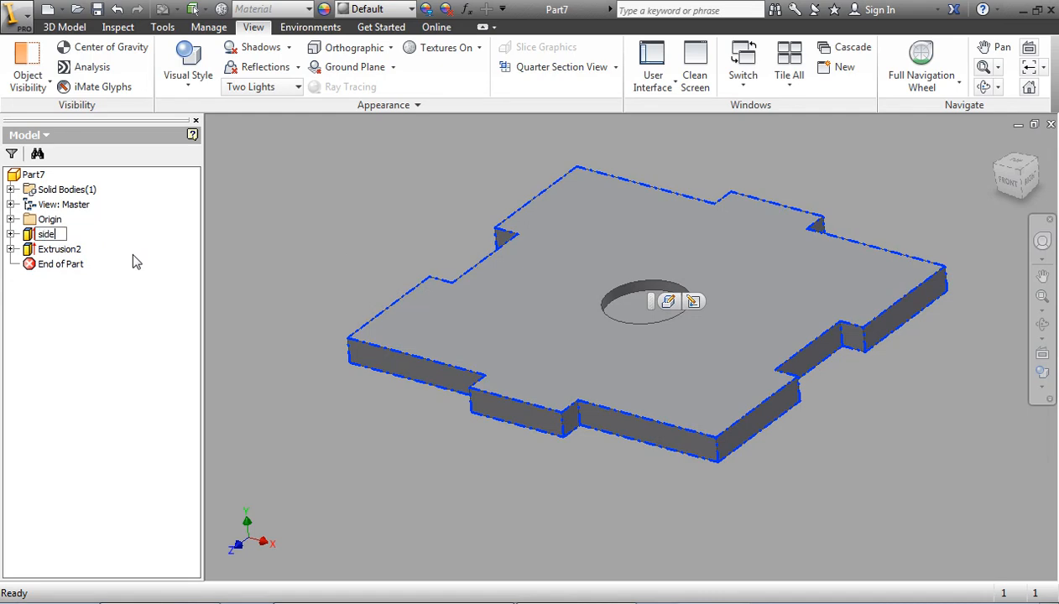
key("Return")
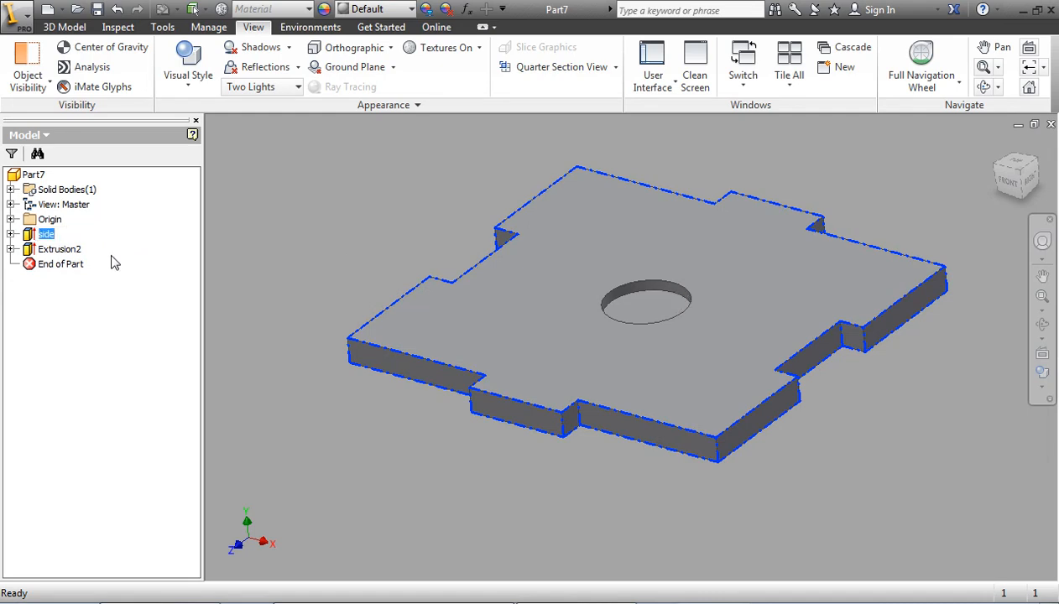
- Rename the circular cut feature, Extrusion2, as dot
left_click(70, 250)
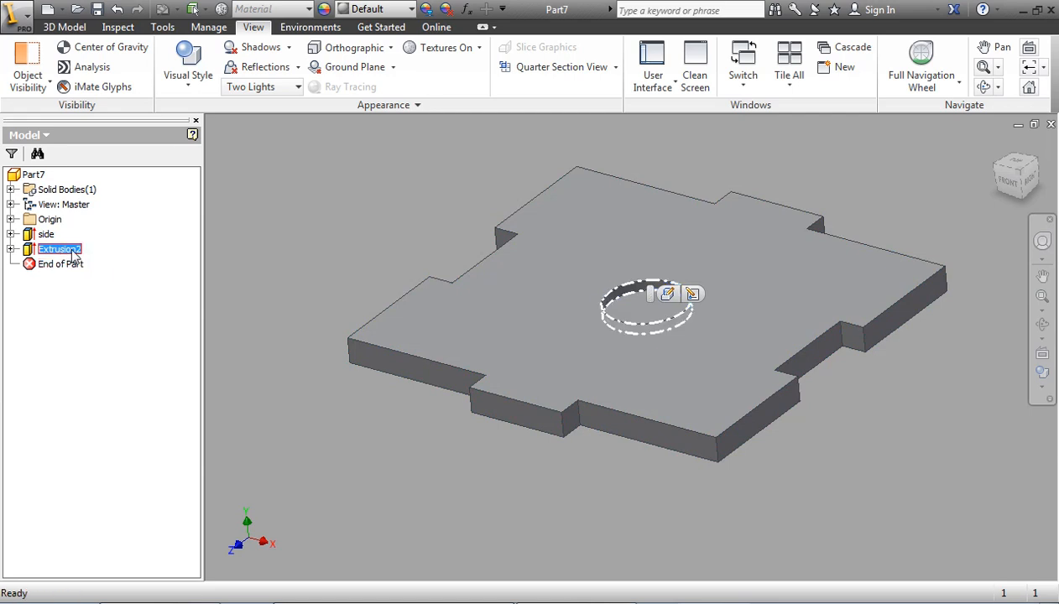
type("dot")
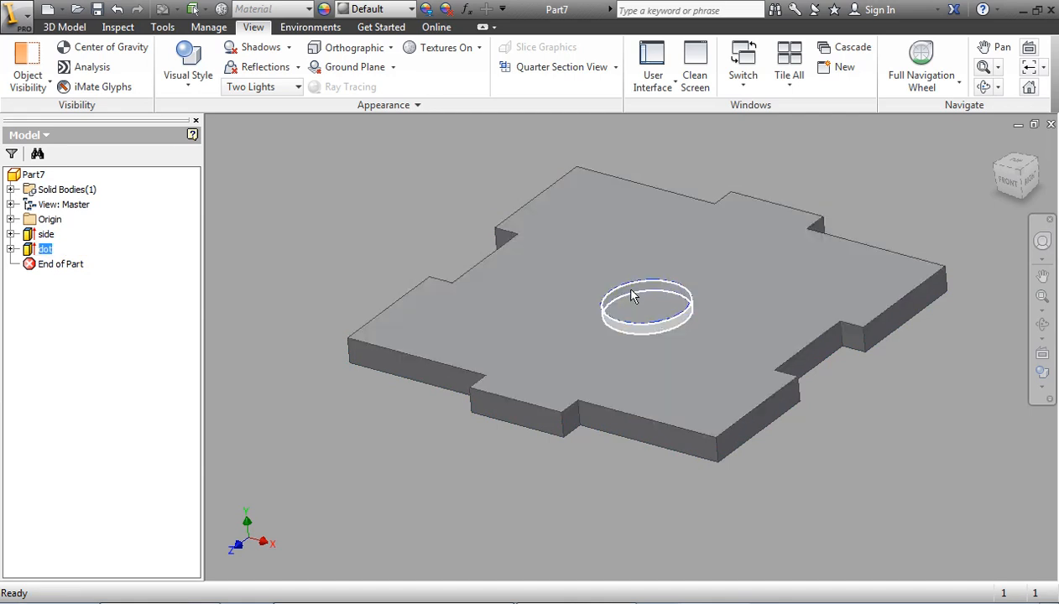
left_click(257, 248)
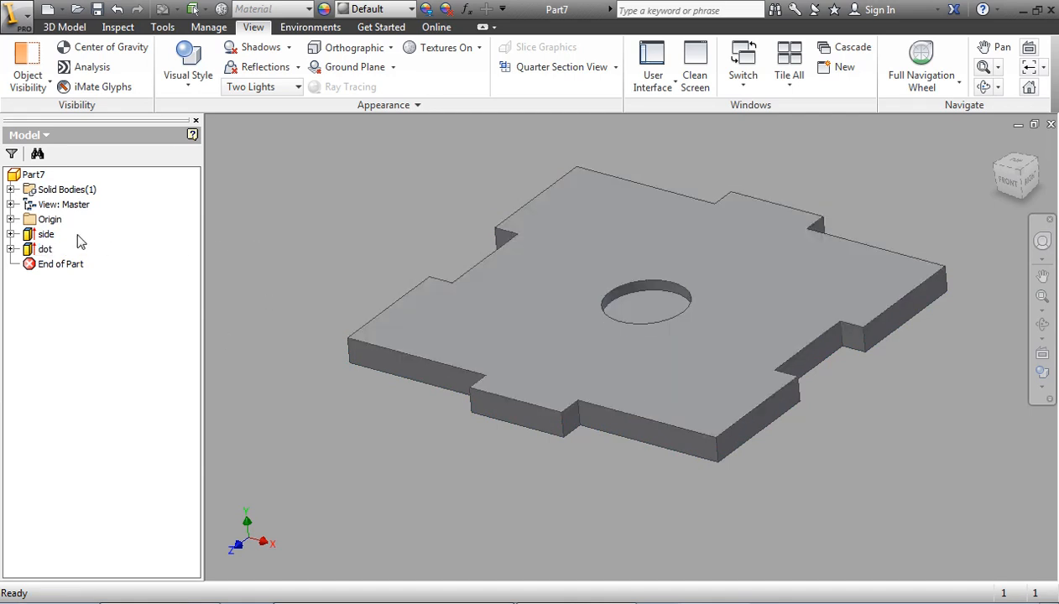
- In the dot feature's sketch, copy the central circle by its centre point to the plate's lower-left and upper-right corner areas
left_click(10, 249)
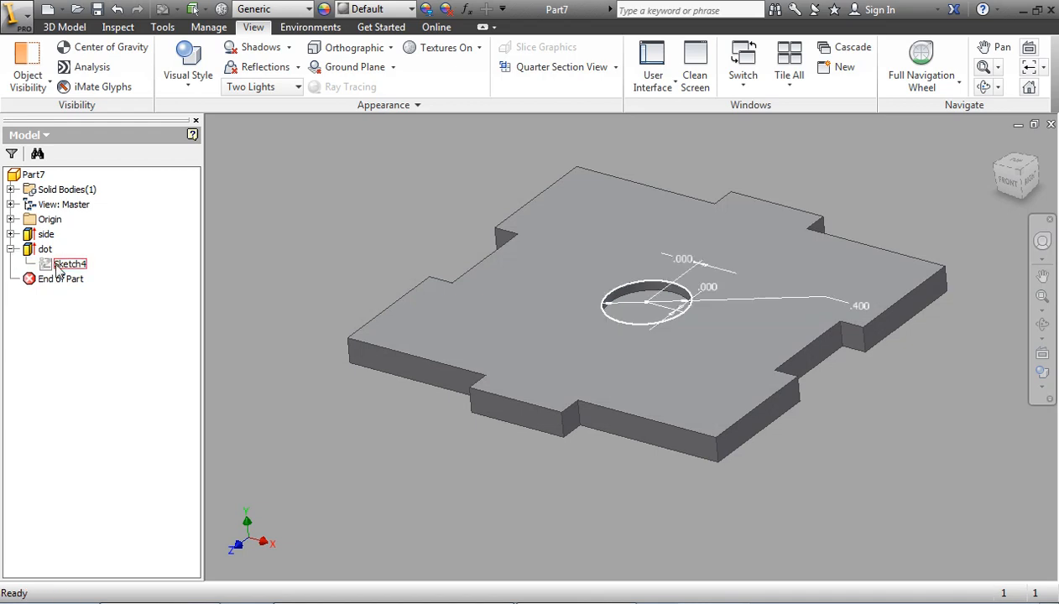
left_click(56, 265)
double_click(48, 265)
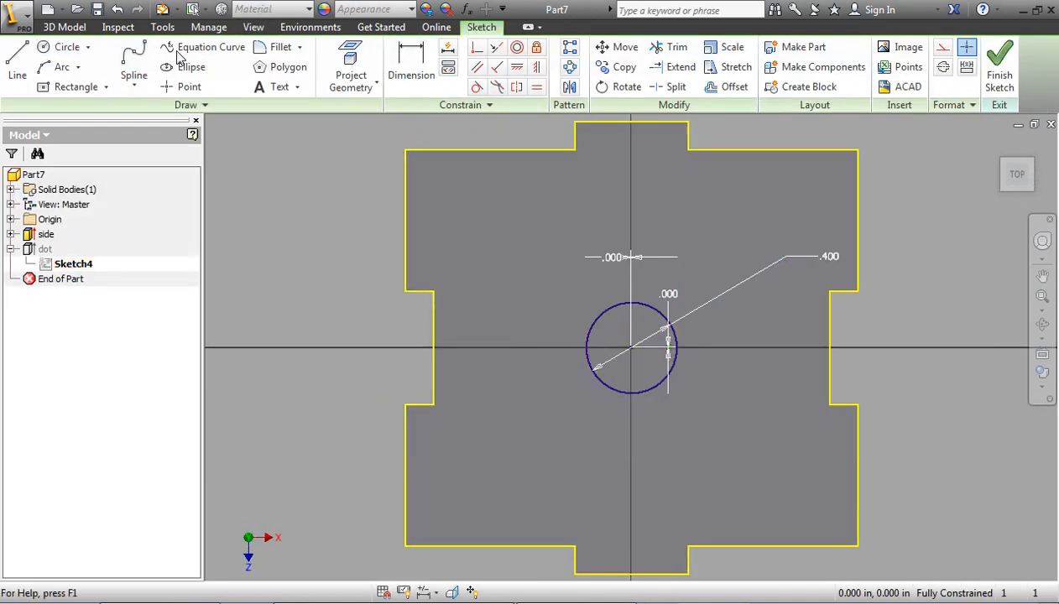
left_click(618, 68)
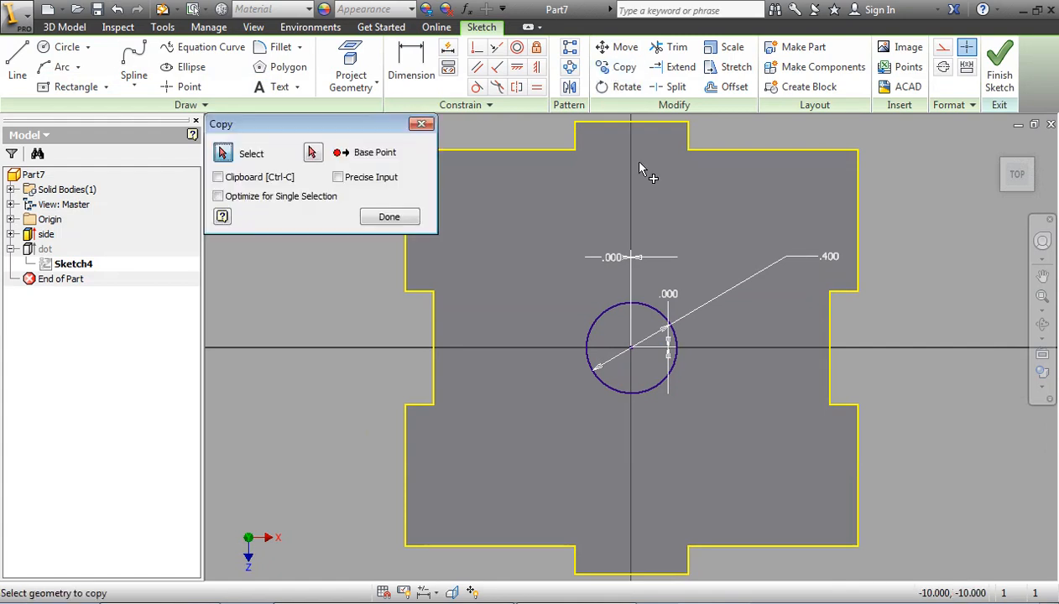
left_click(659, 313)
left_click(312, 153)
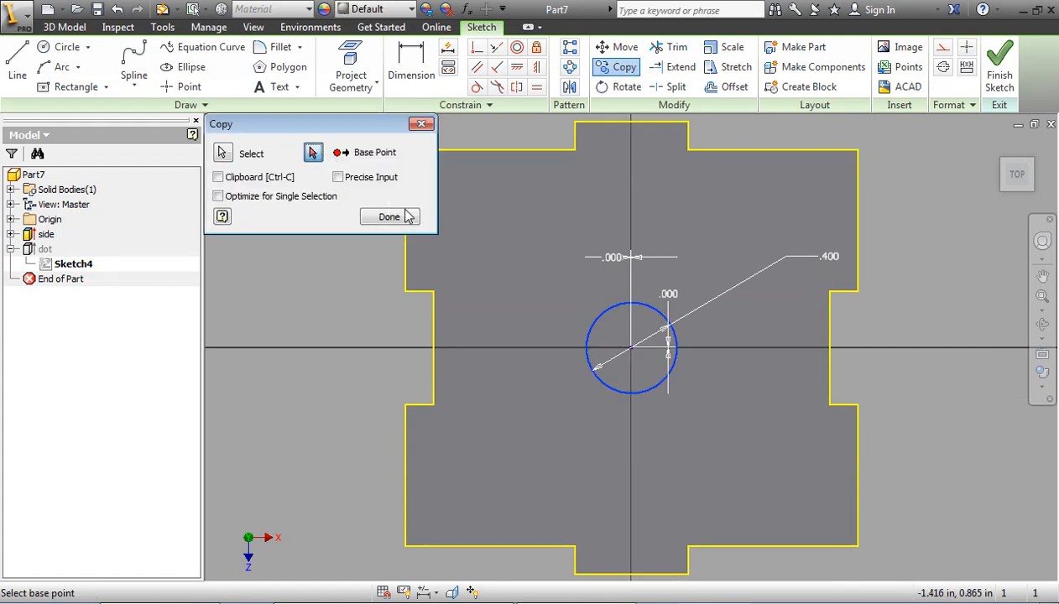
left_click(631, 346)
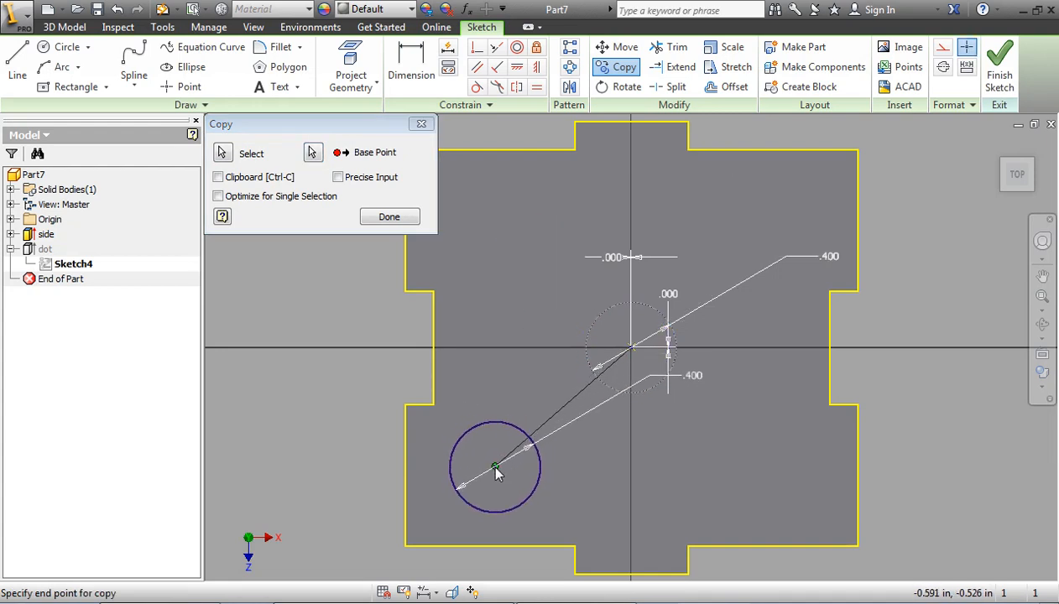
left_click(499, 475)
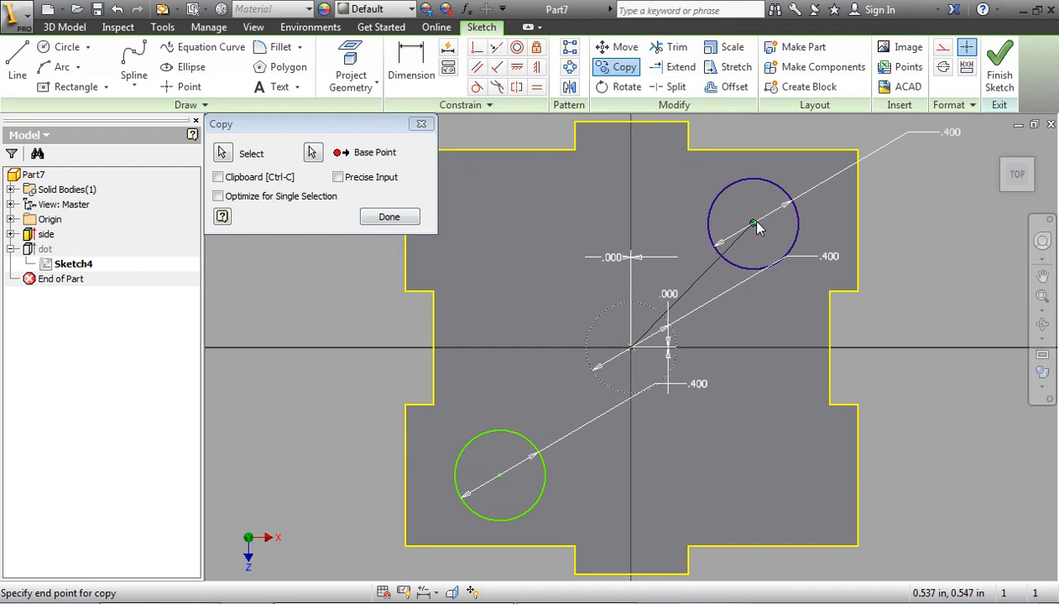
left_click(761, 225)
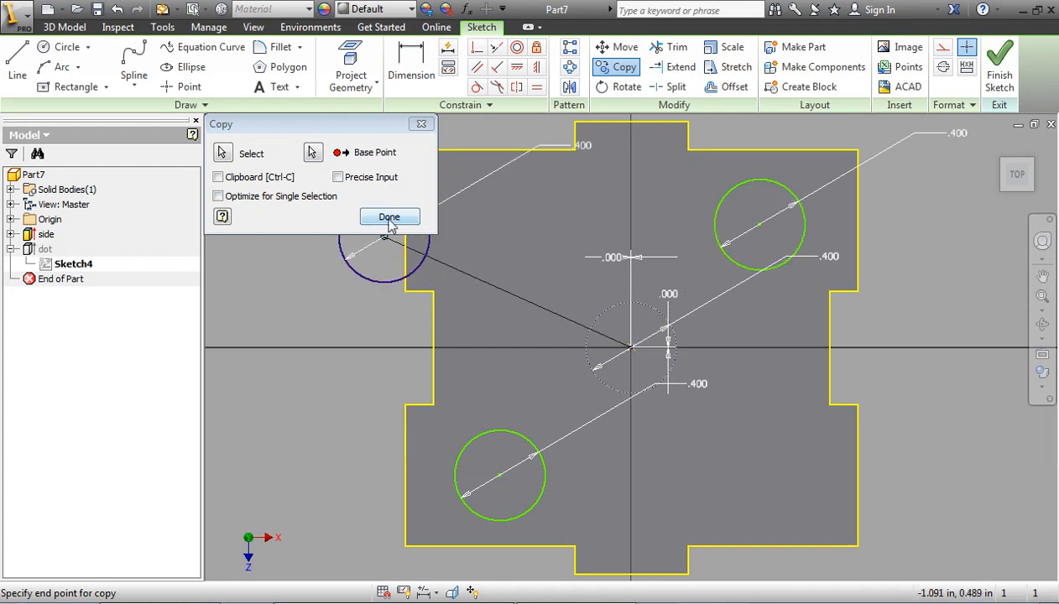
left_click(389, 216)
- Dimension the lower-left circle's centre 0.4 in horizontally from the plate's left edge
mouse_move(347, 386)
middle_mouse_down()
mouse_move(339, 374)
mouse_move(320, 395)
middle_mouse_up()
left_click(395, 69)
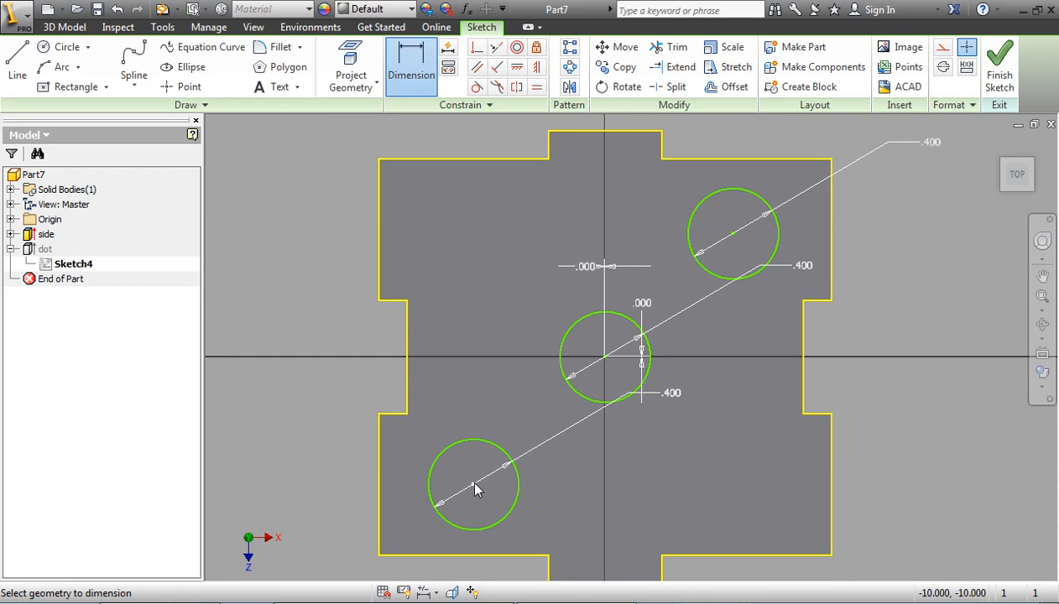
left_click(377, 475)
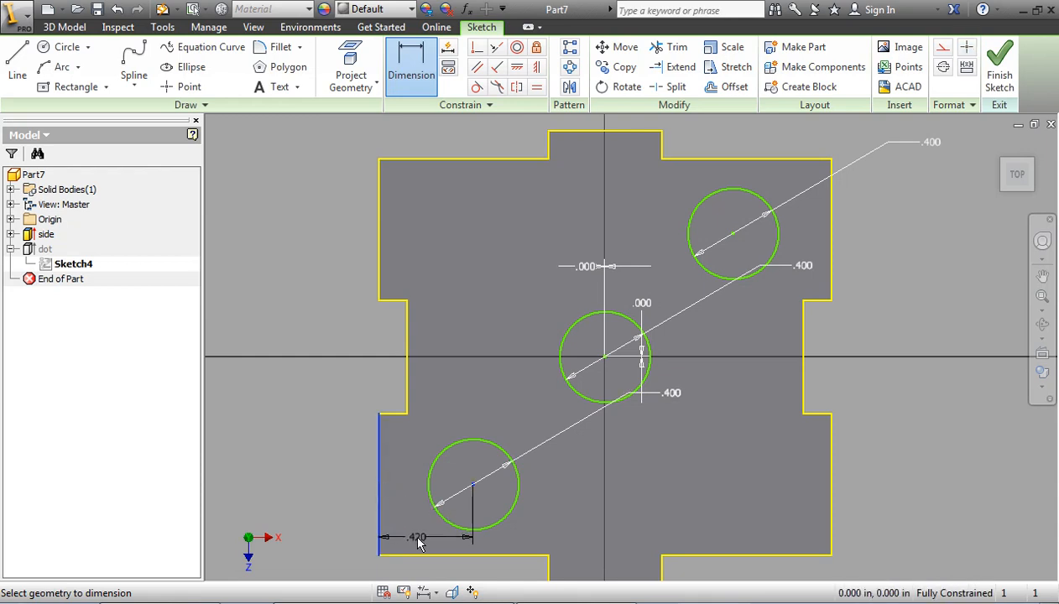
middle_click_drag(419, 542, 438, 410)
left_click(493, 350)
left_click(442, 508)
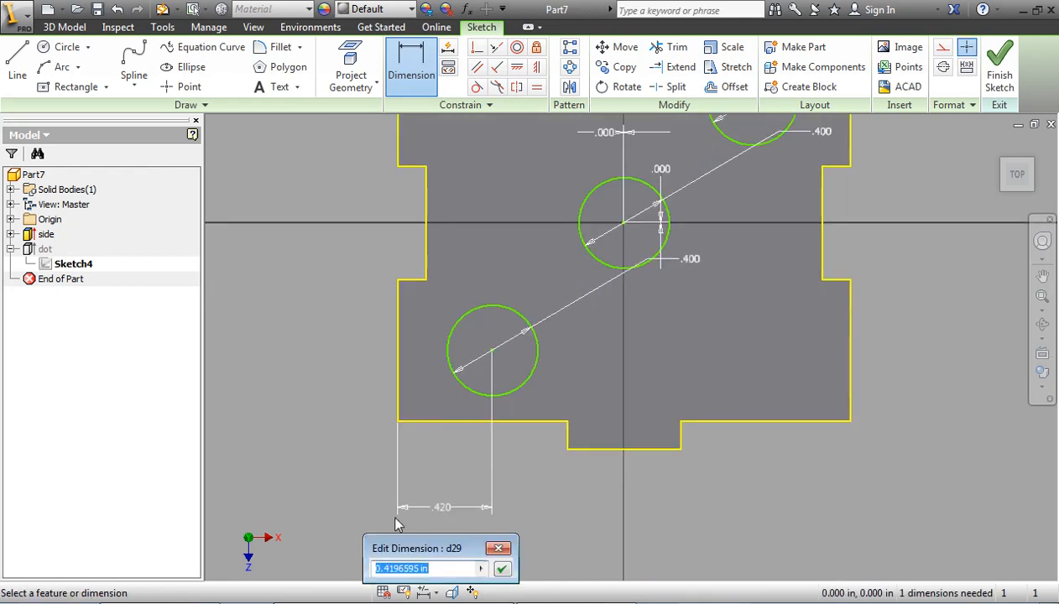
type(".4")
key("Return")
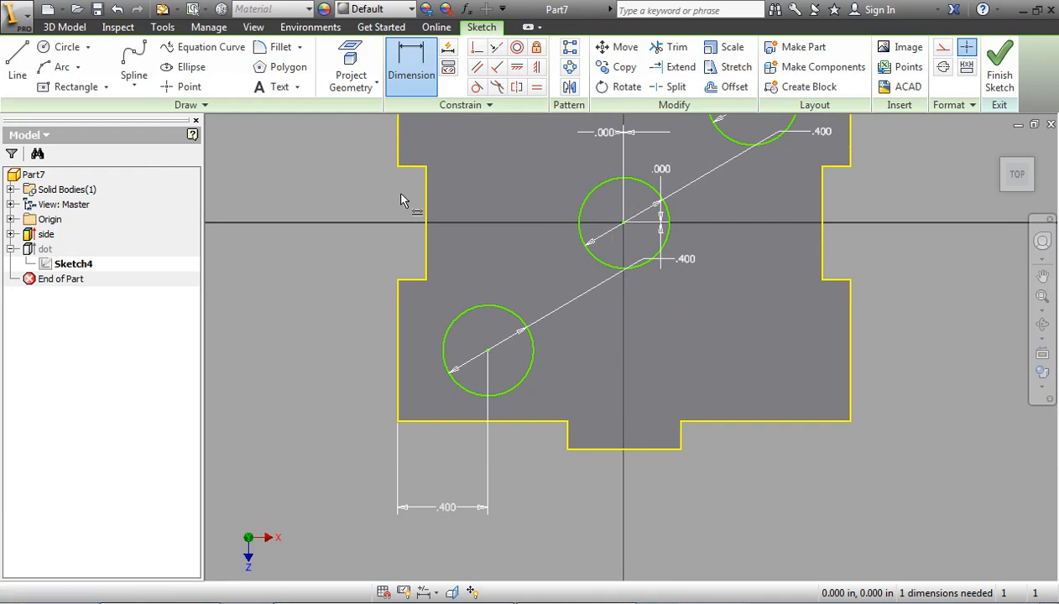
- Dimension the lower-left circle's centre 0.4 in vertically from the outer edge of the bottom tab
left_click(490, 357)
left_click(587, 449)
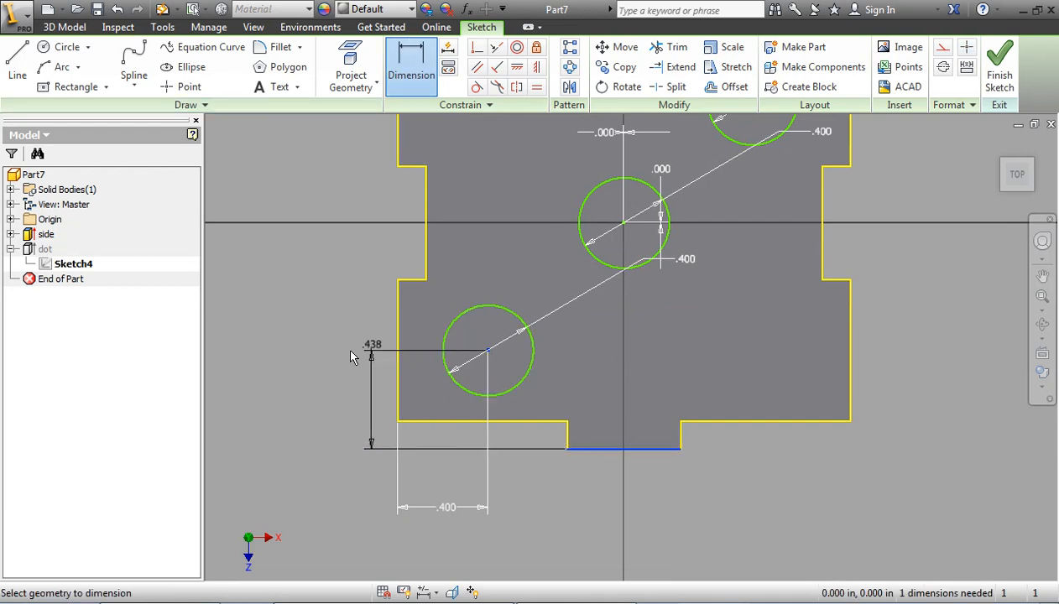
left_click(312, 377)
type(".4")
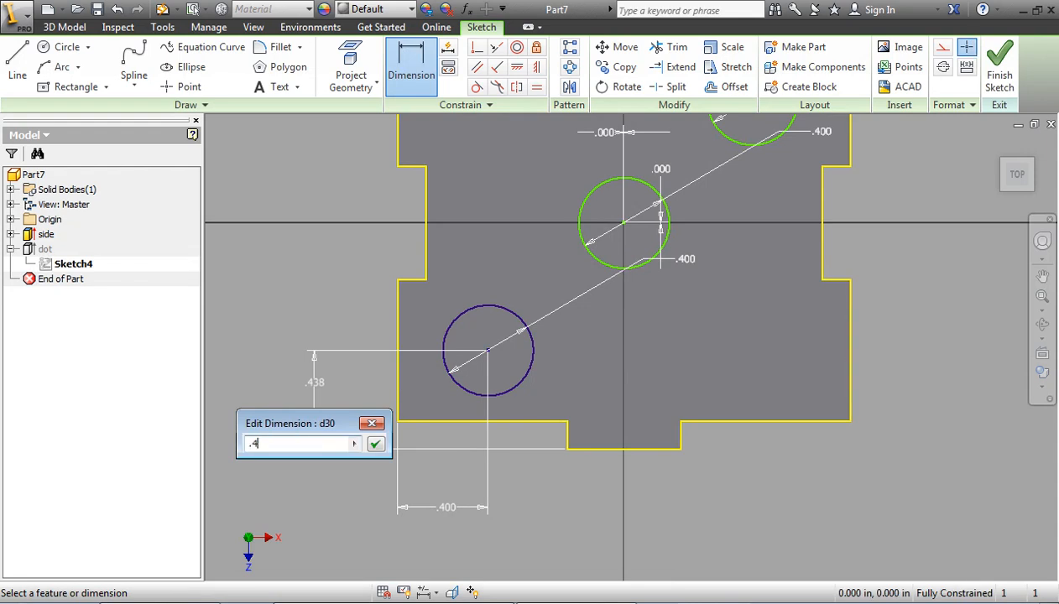
key("Return")
- Dimension the upper-right circle's centre 0.4 in horizontally from the plate's right edge
middle_click_drag(562, 304, 546, 369)
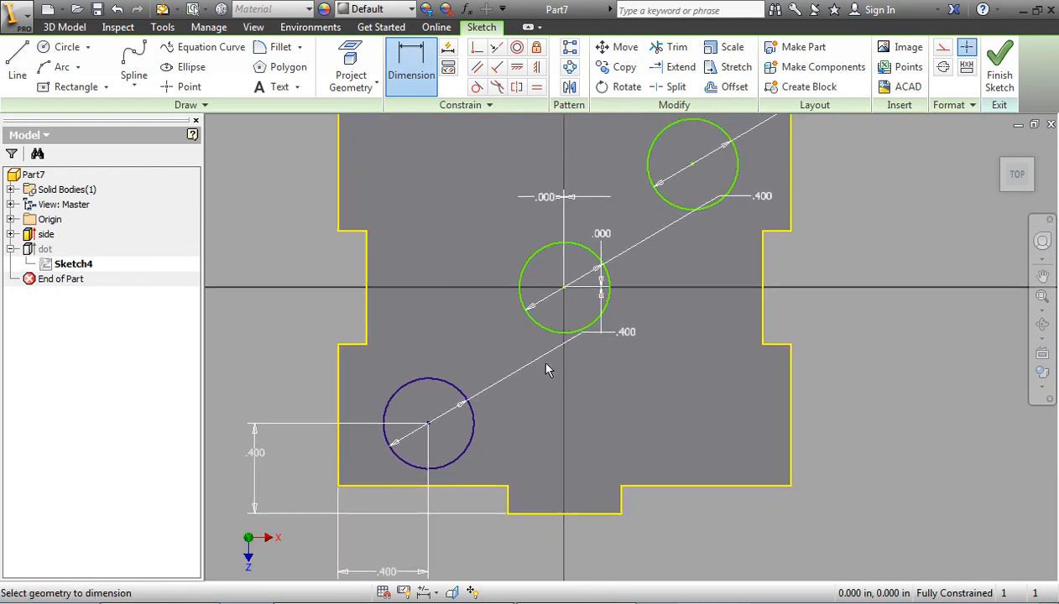
scroll(545, 369, "up", 3)
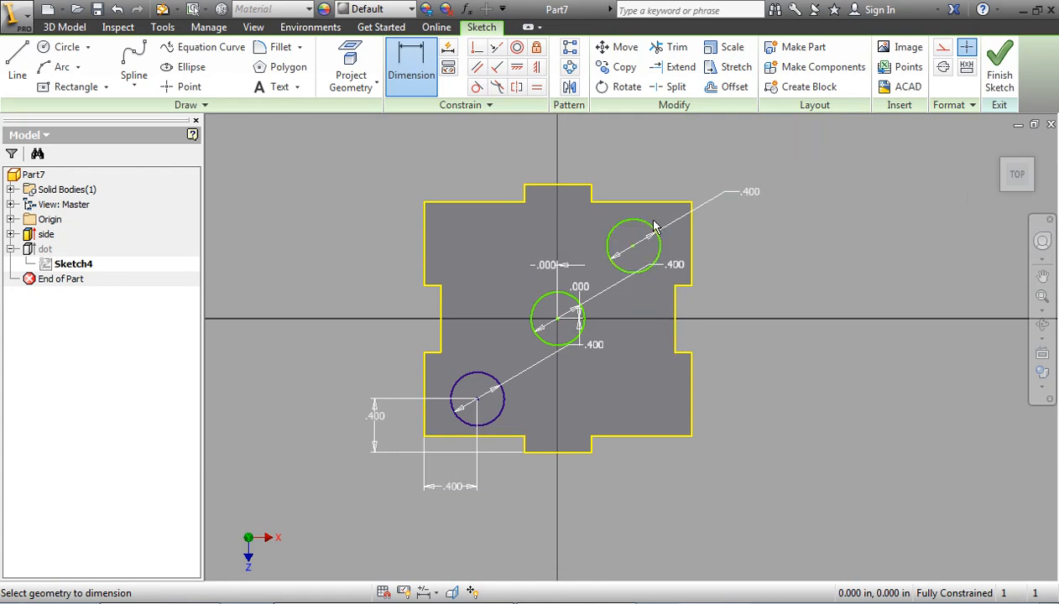
scroll(638, 227, "down", 3)
scroll(616, 227, "up", 2)
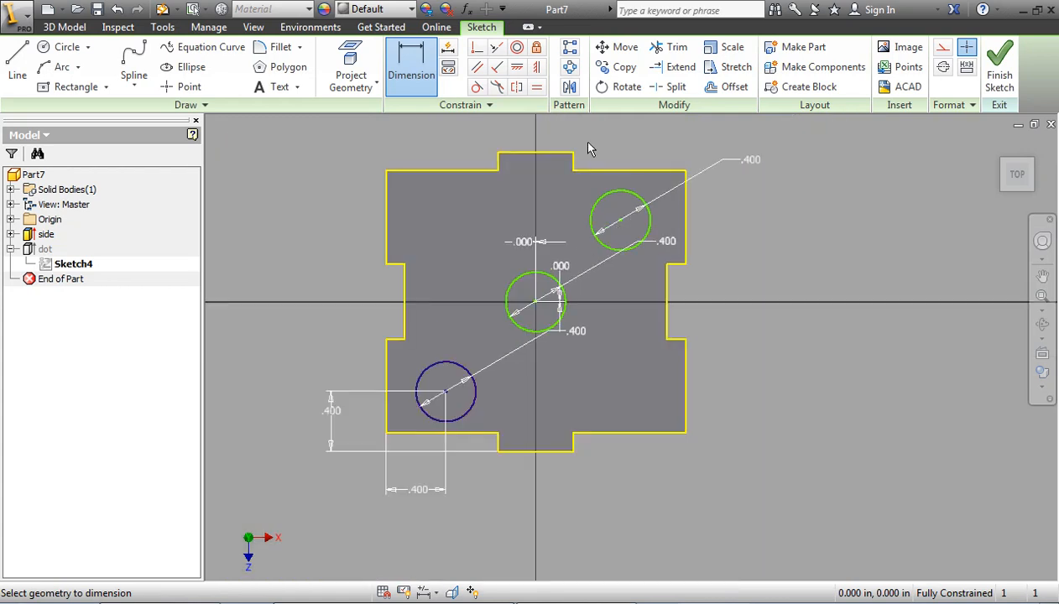
left_click(619, 225)
left_click(685, 229)
left_click(663, 133)
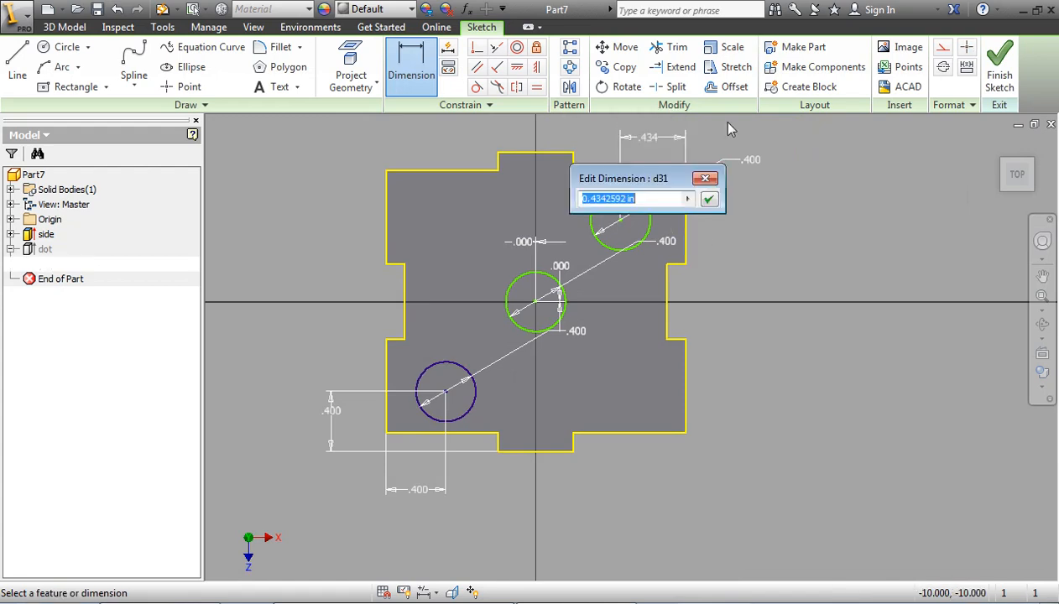
type(".4")
key("Return")
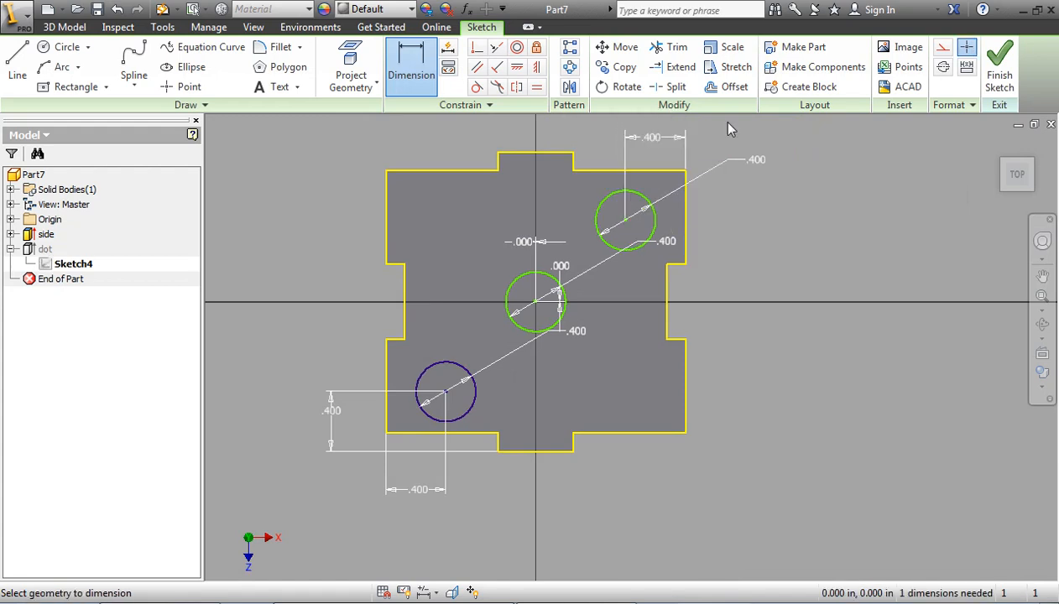
- Dimension the upper-right circle's centre 0.4 in vertically from the top tab's outer edge and finish the sketch
left_click(625, 221)
left_click(551, 152)
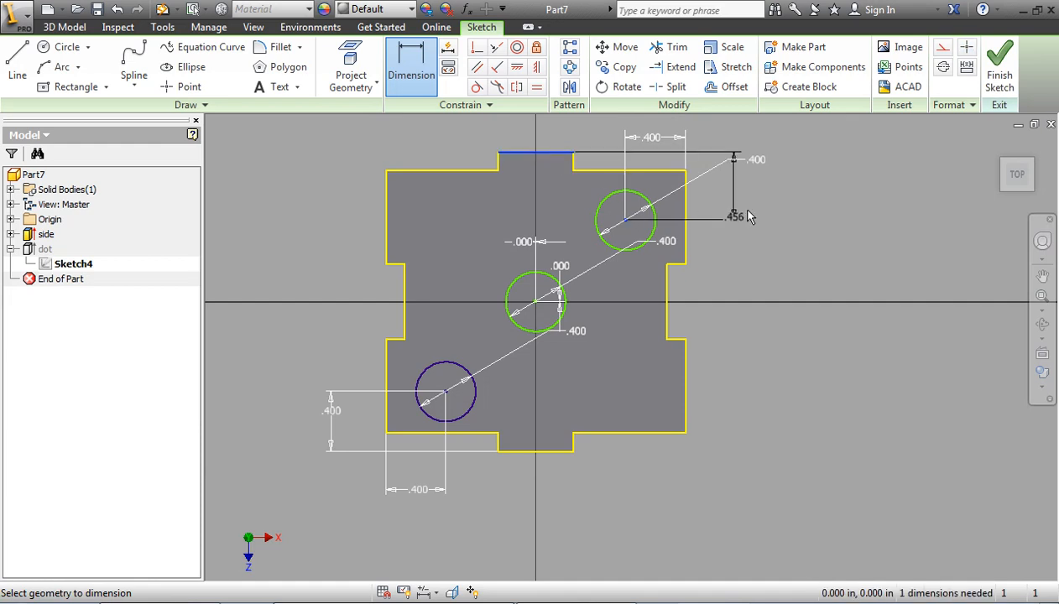
left_click(811, 212)
type(".4")
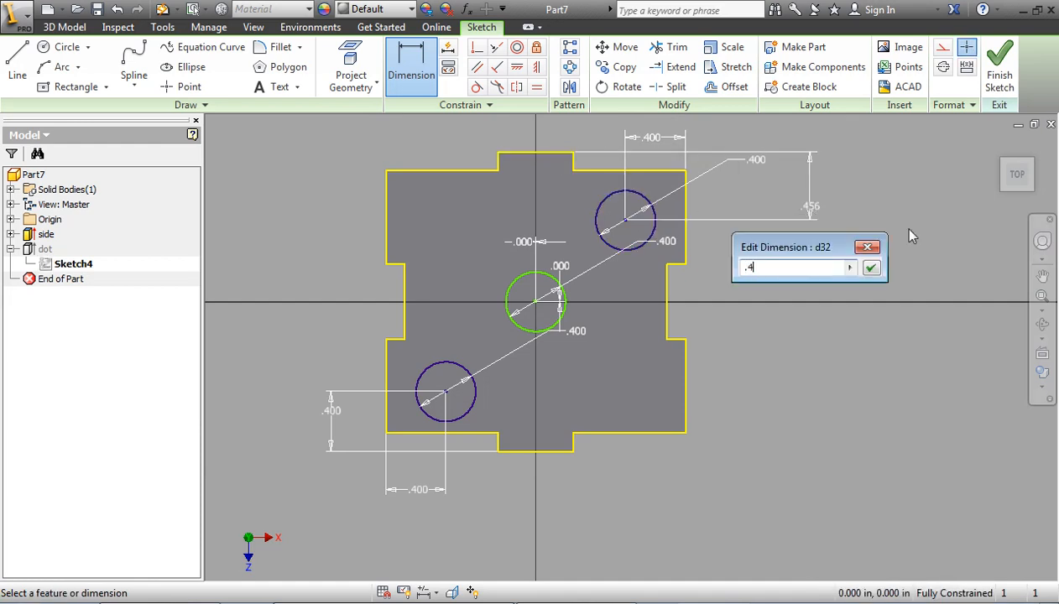
key("Return")
left_click(999, 67)
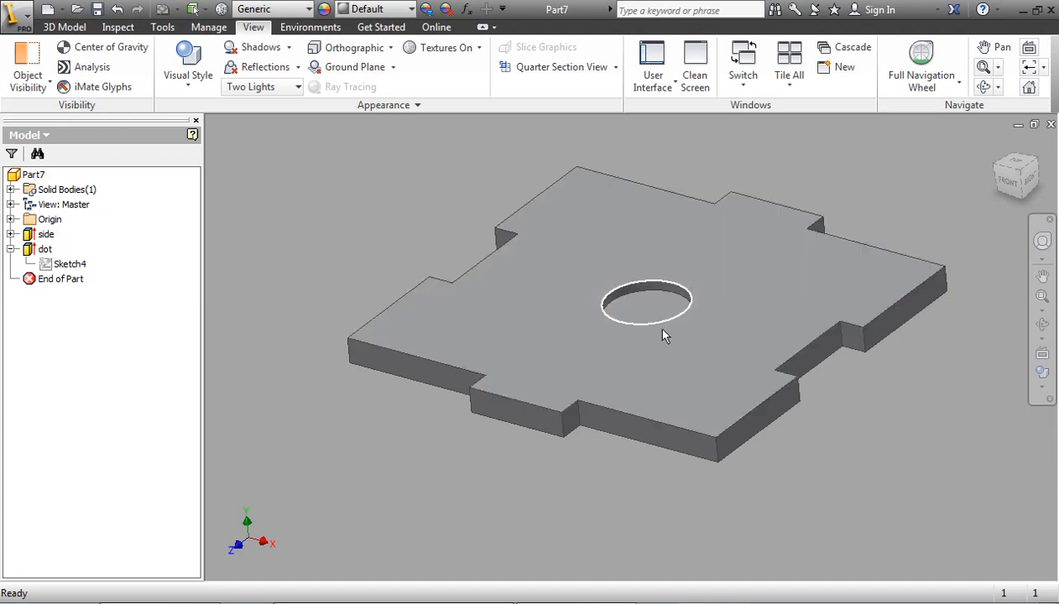
- Delete the dot feature while keeping its consumed sketch
left_click(73, 26)
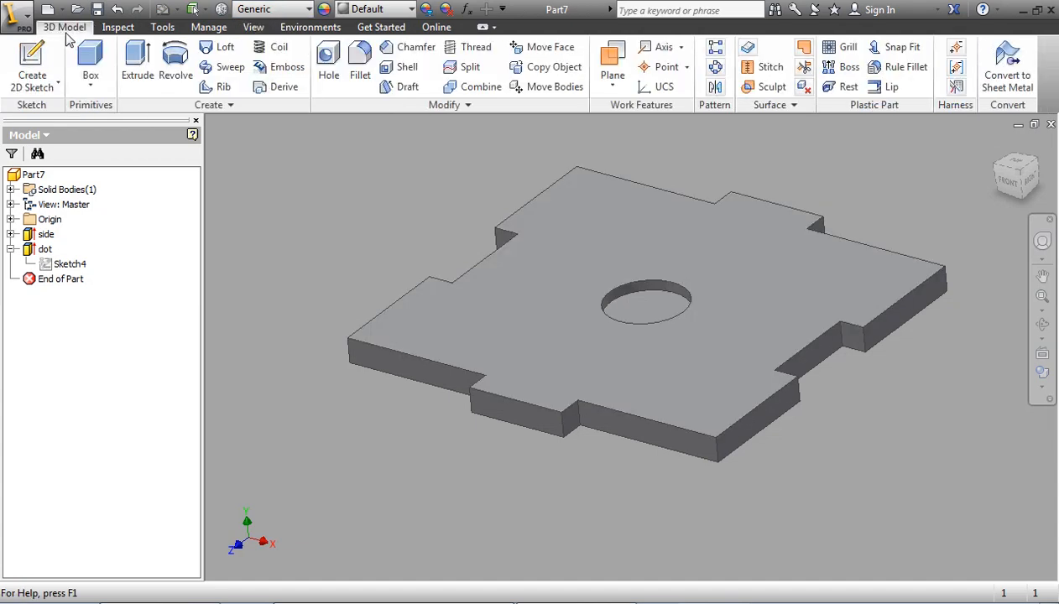
left_click(41, 251)
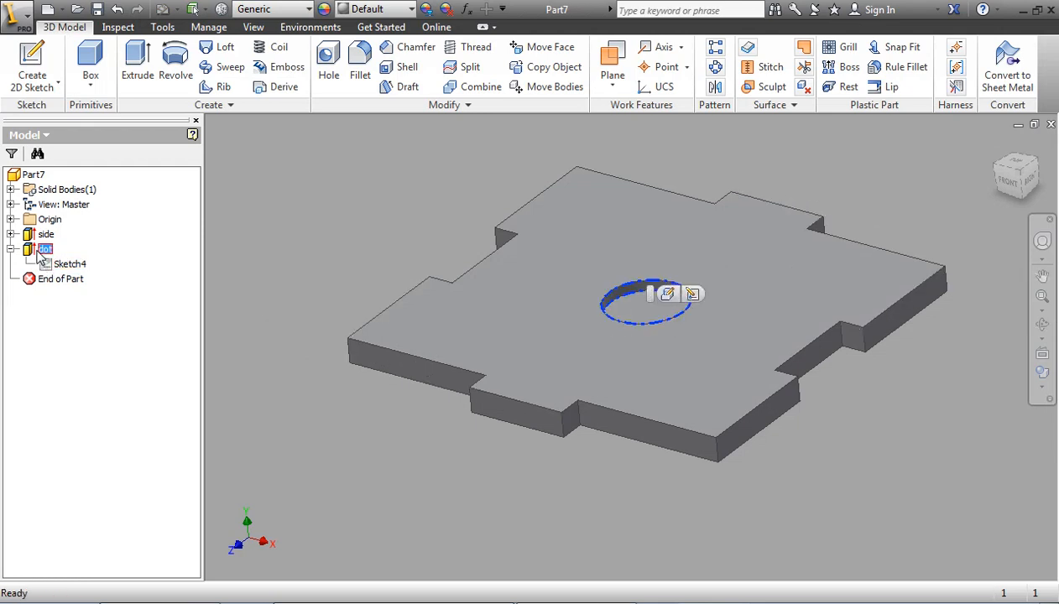
right_click(42, 257)
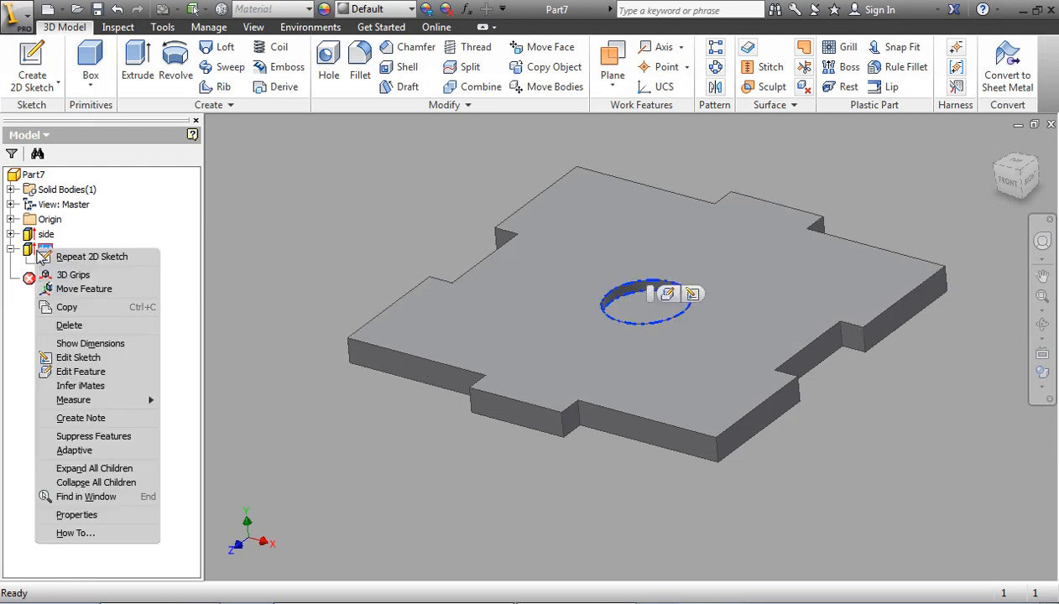
left_click(69, 326)
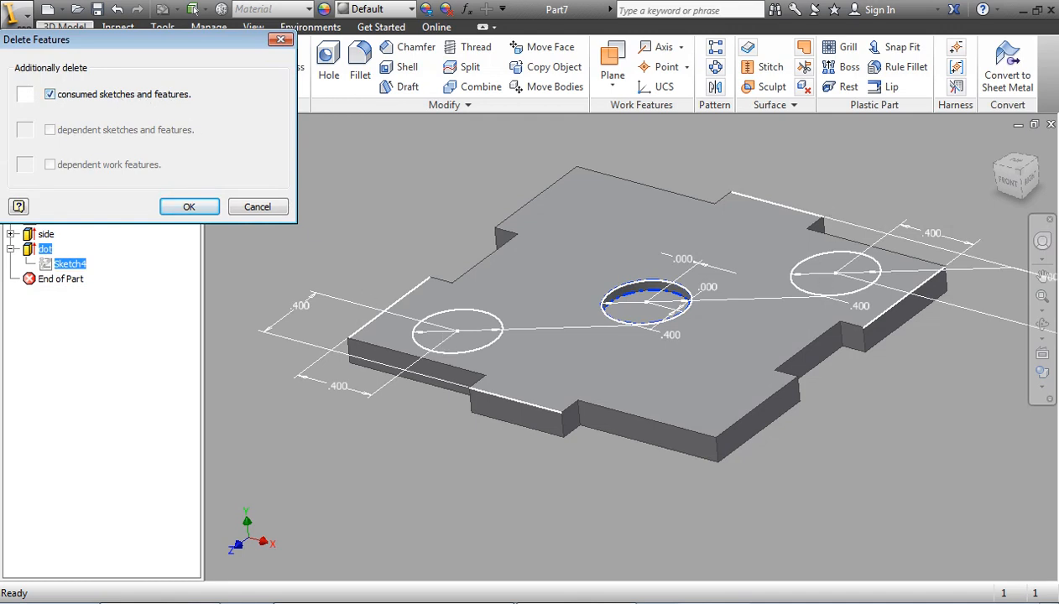
left_click(50, 95)
left_click(186, 206)
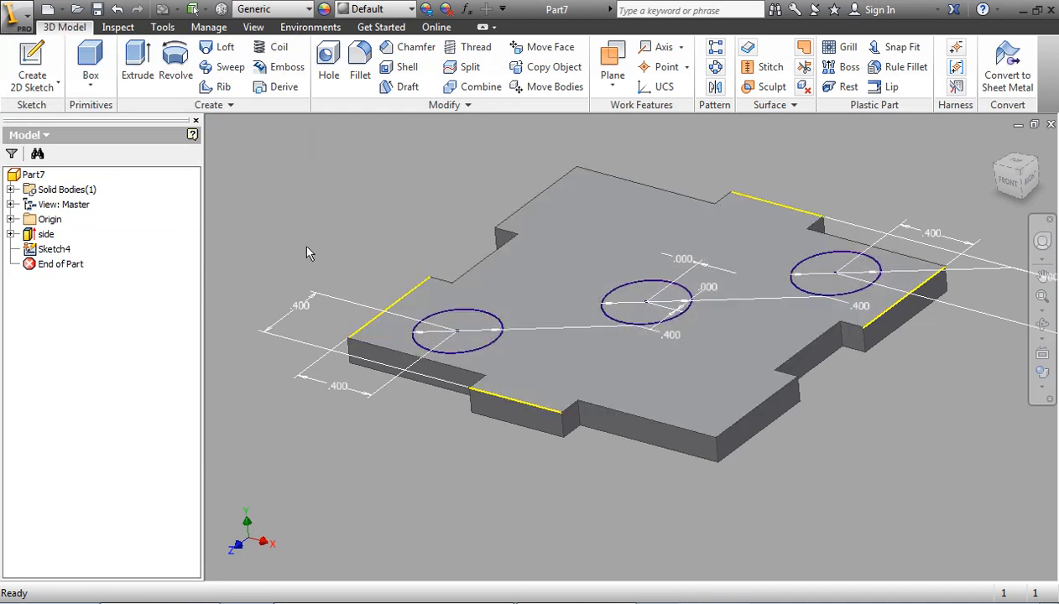
- Extrude all three circles of Sketch4 as a cut into the plate to a distance of 0.05 in
left_click(52, 249)
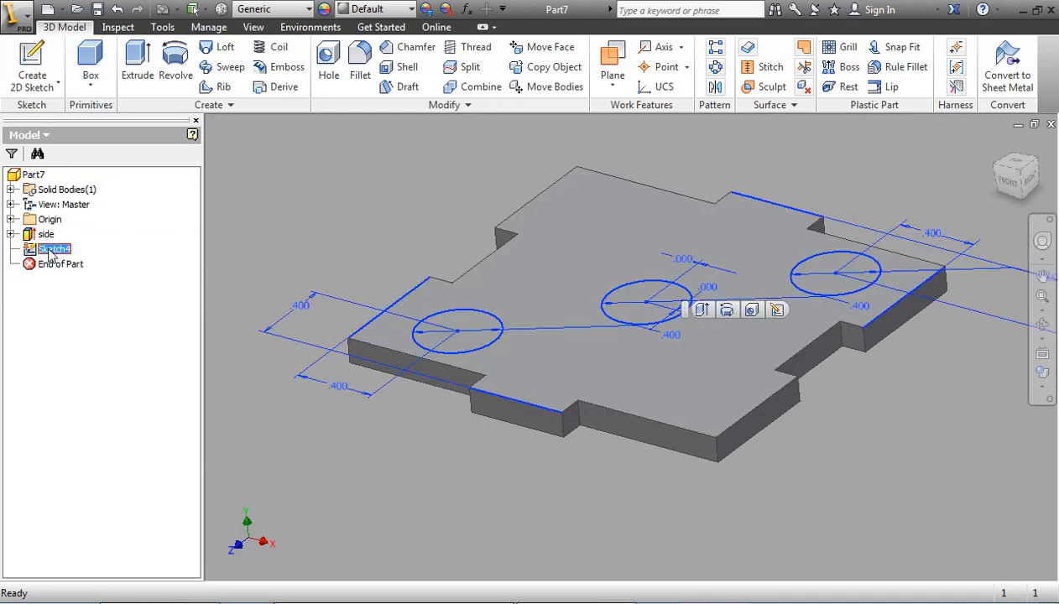
left_click(138, 65)
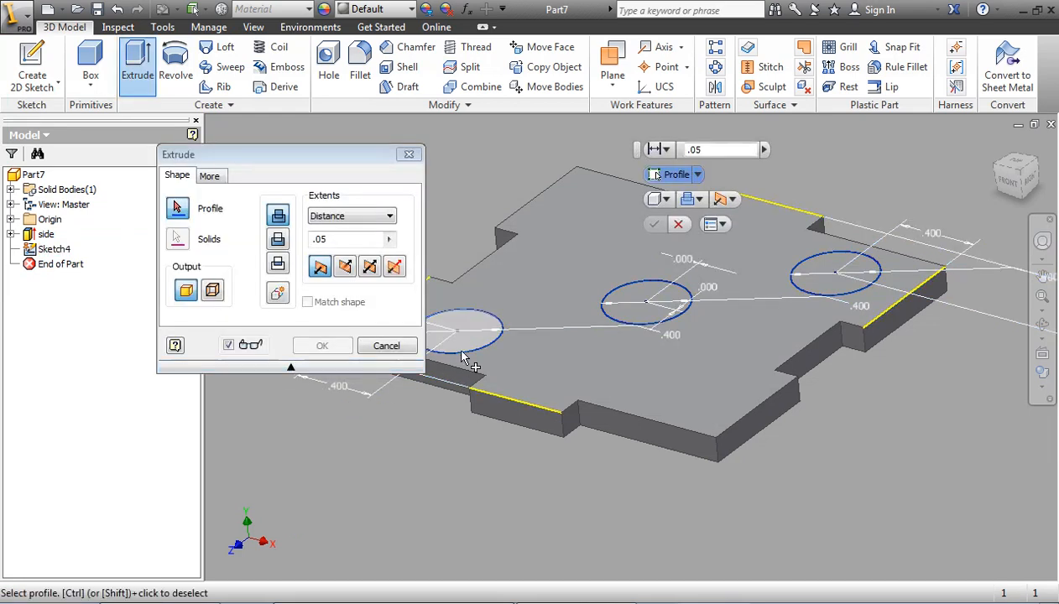
left_click(467, 338)
left_click(633, 304)
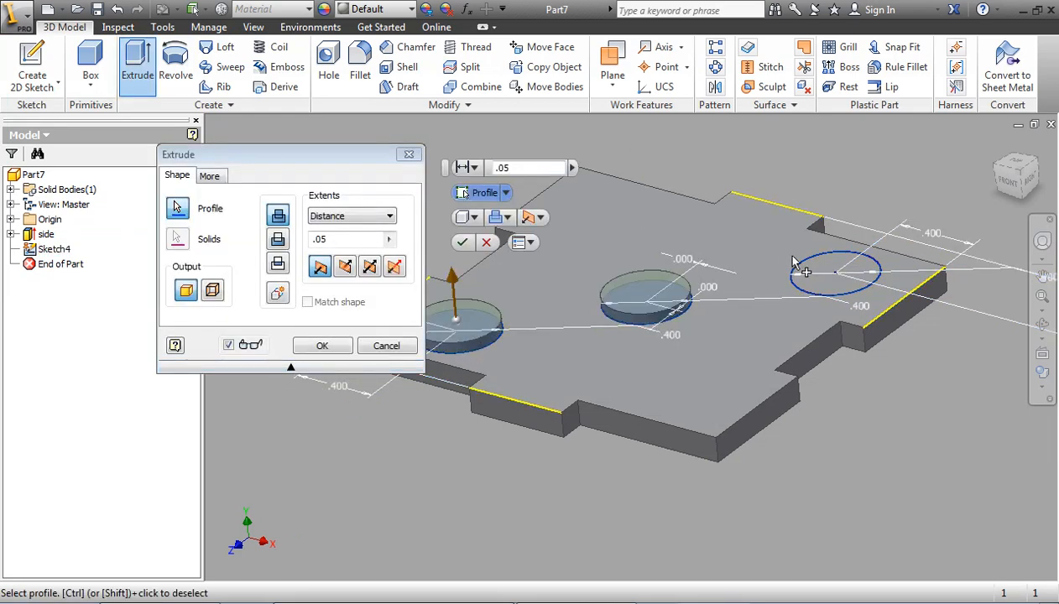
left_click(833, 271)
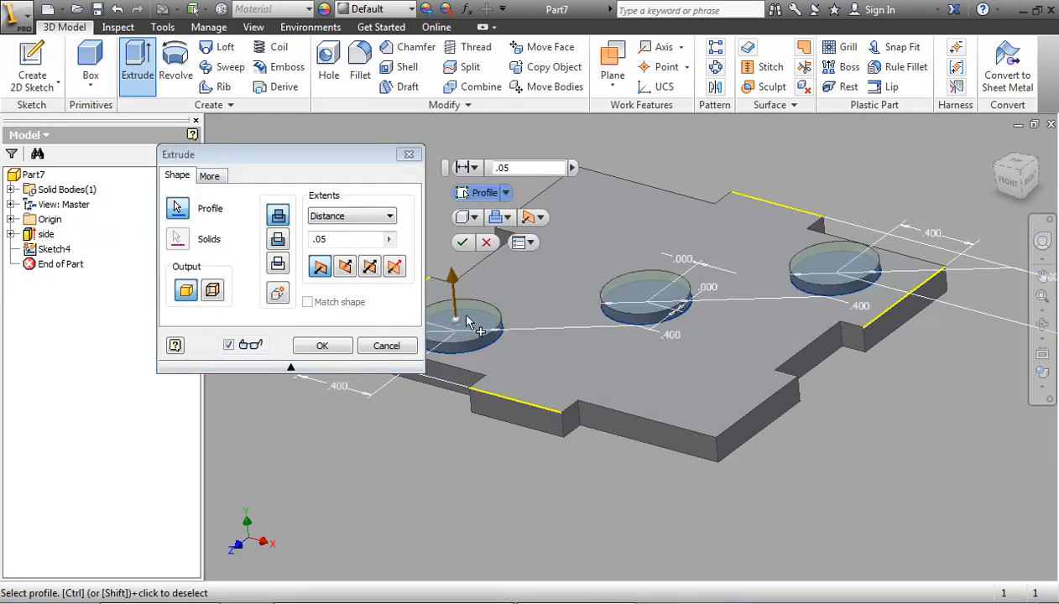
left_click(278, 239)
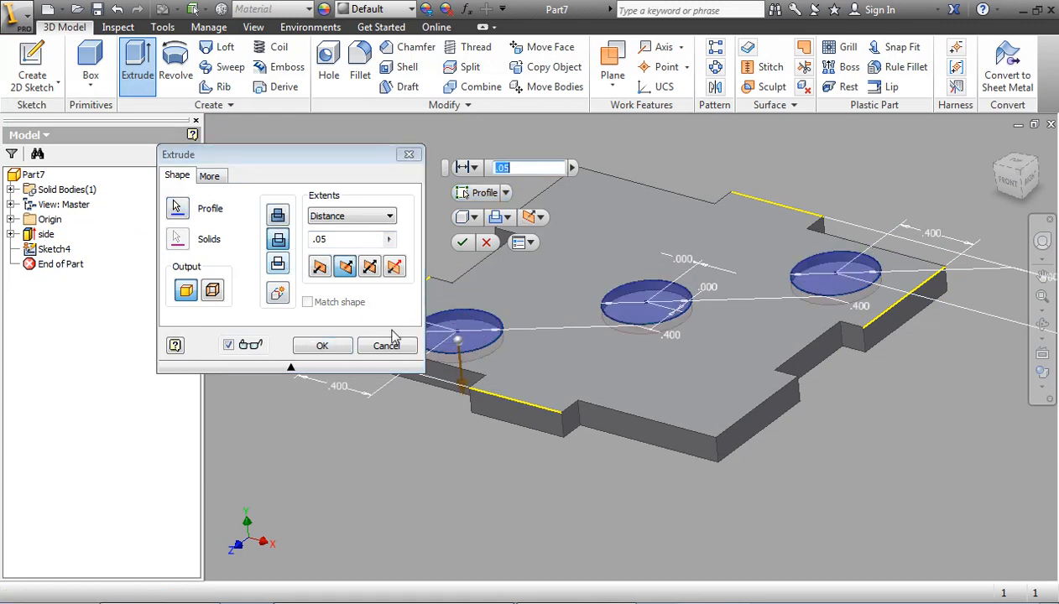
left_click(303, 347)
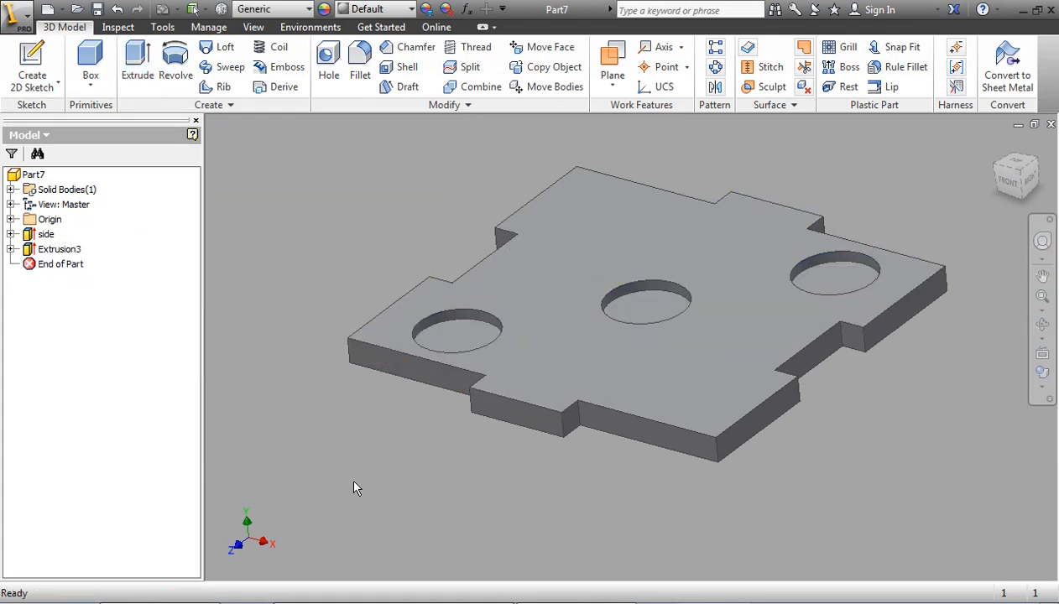
mouse_move(362, 459)
middle_mouse_down("shift")
mouse_move(365, 498)
mouse_move(376, 456)
middle_mouse_up("shift")
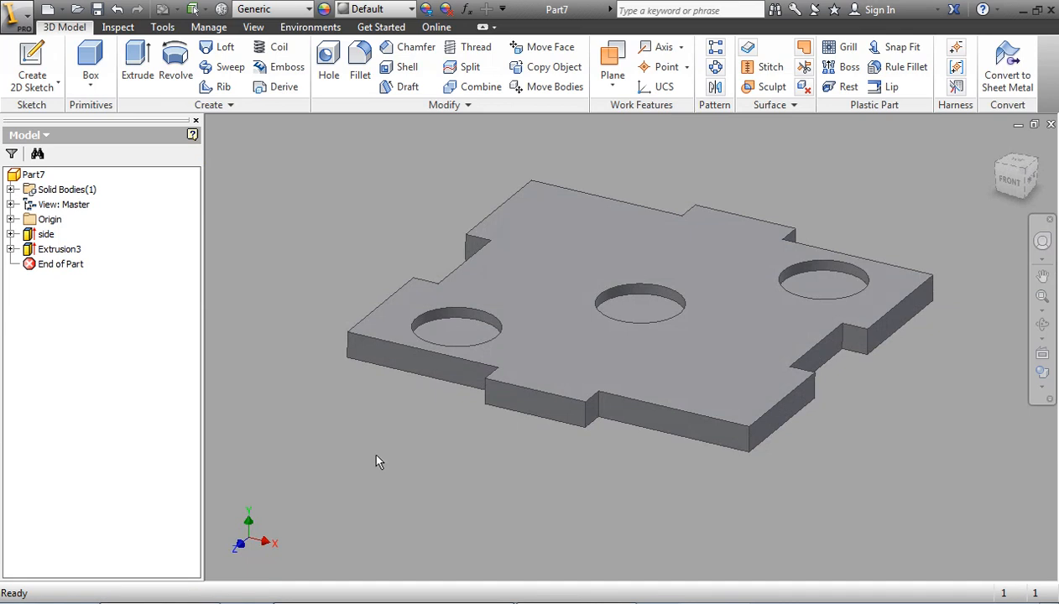